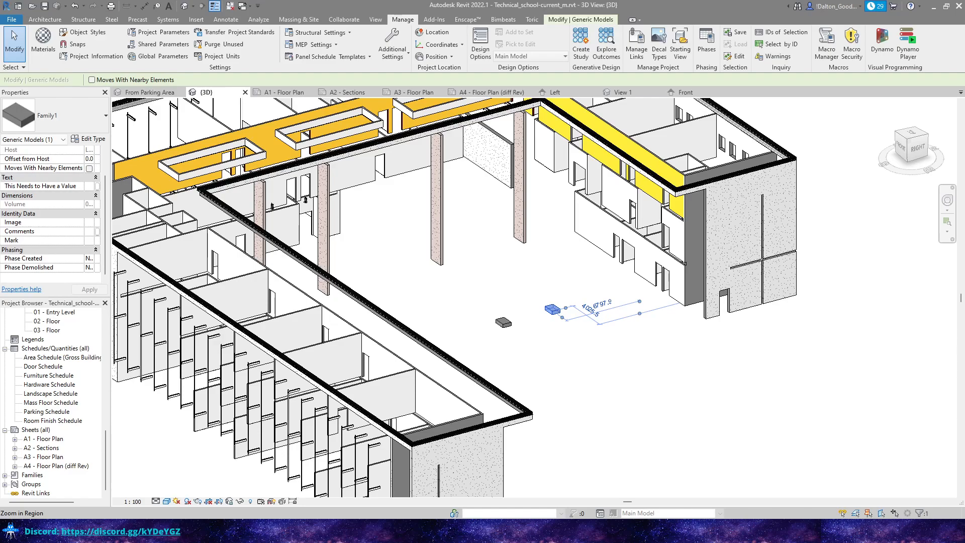
# - Examine the Bimbeats prompt for updating the project for trending and cancel it
pyautogui.click(505, 21)
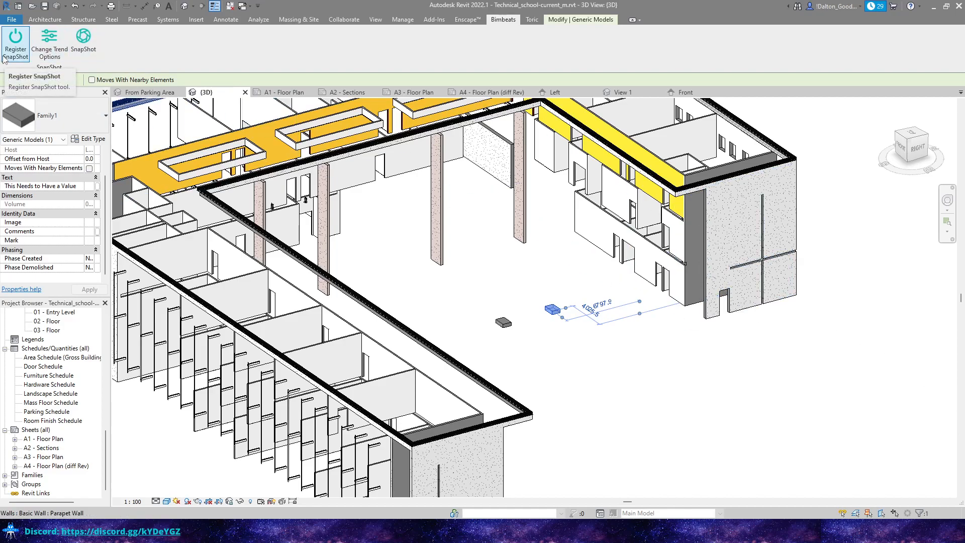
pyautogui.click(84, 47)
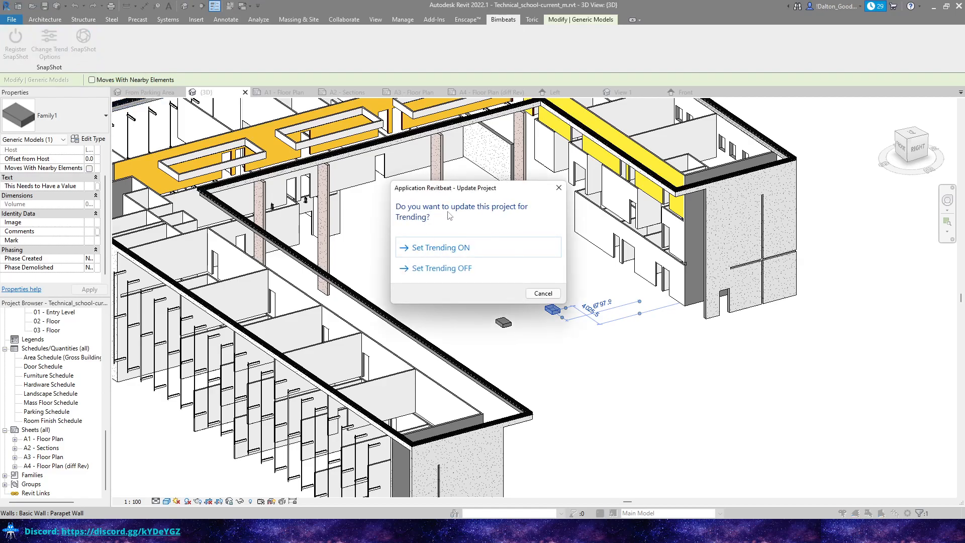
pyautogui.moveTo(430, 192); pyautogui.dragTo(410, 155)
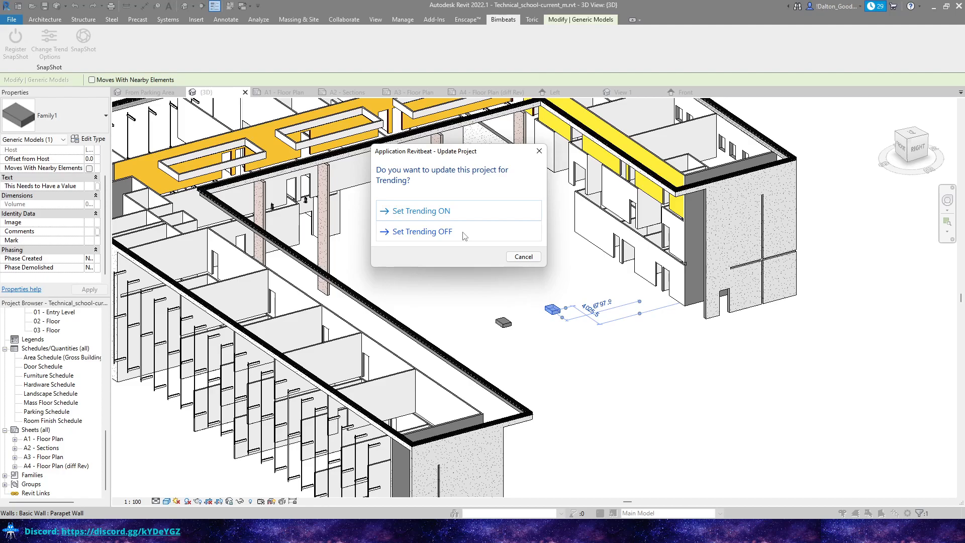
pyautogui.click(517, 260)
pyautogui.click(552, 257)
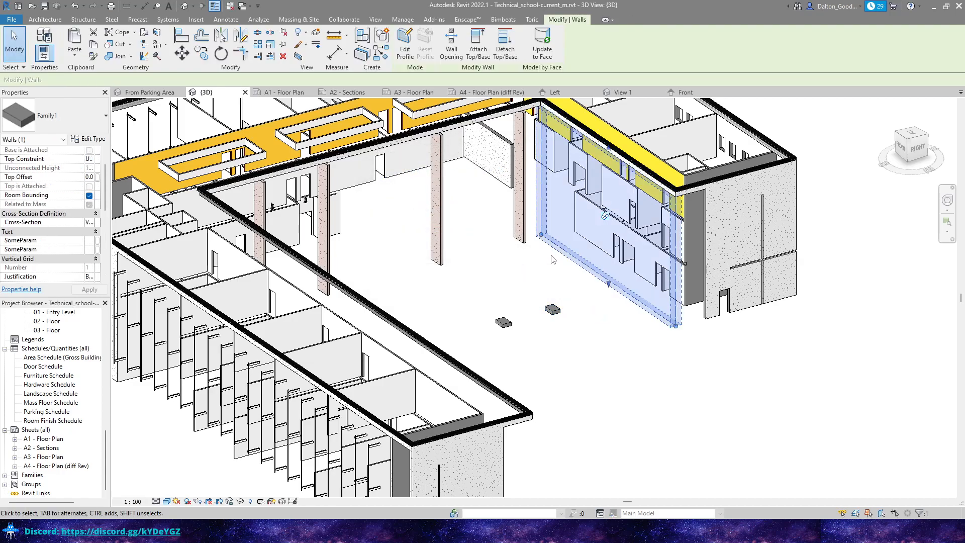
pyautogui.click(551, 257)
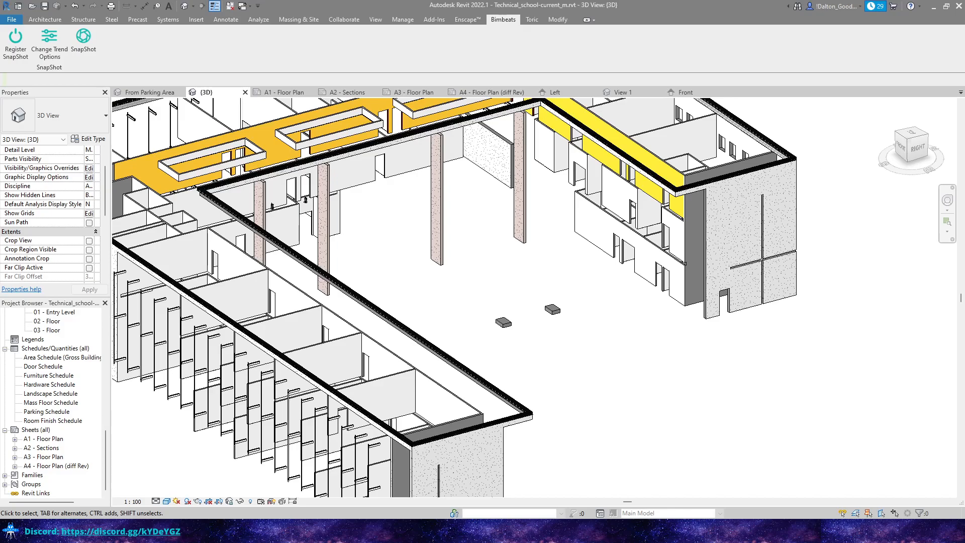
# - Compare the "This Needs to Have a Value" parameter on each of the two Family1 blocks individually
pyautogui.click(518, 251)
pyautogui.press('Delete')
pyautogui.scroll(3, 503, 332)
pyautogui.moveTo(485, 252); pyautogui.dragTo(625, 325)
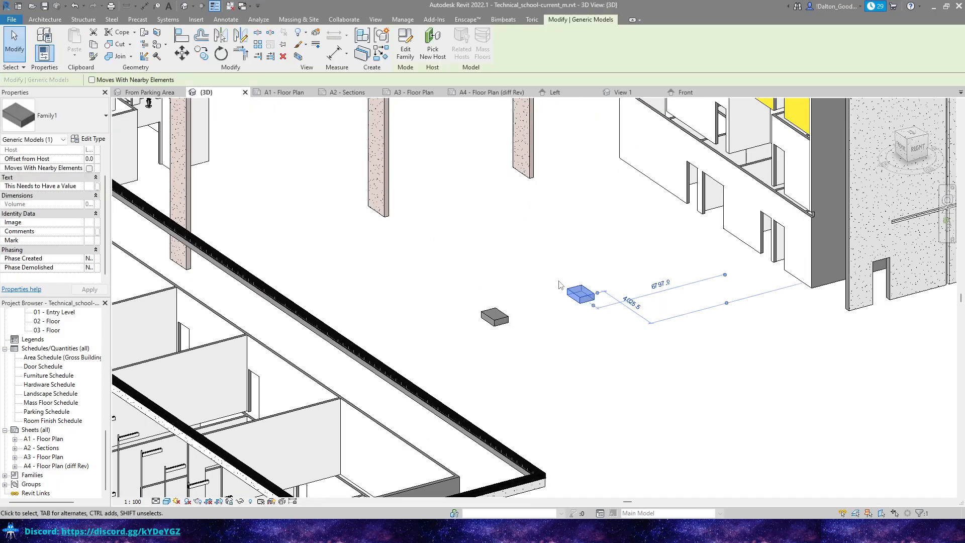
pyautogui.click(557, 283)
pyautogui.click(493, 317)
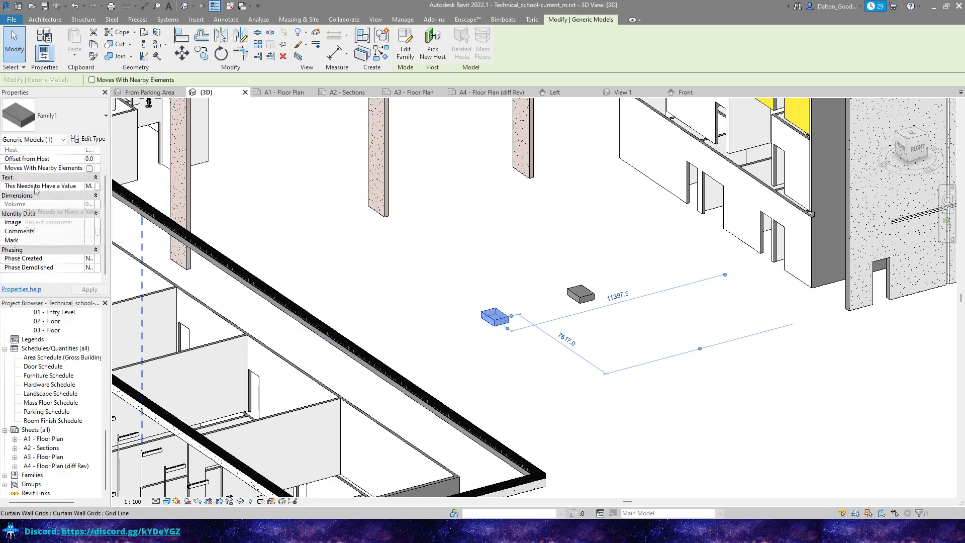
pyautogui.click(608, 275)
pyautogui.click(582, 294)
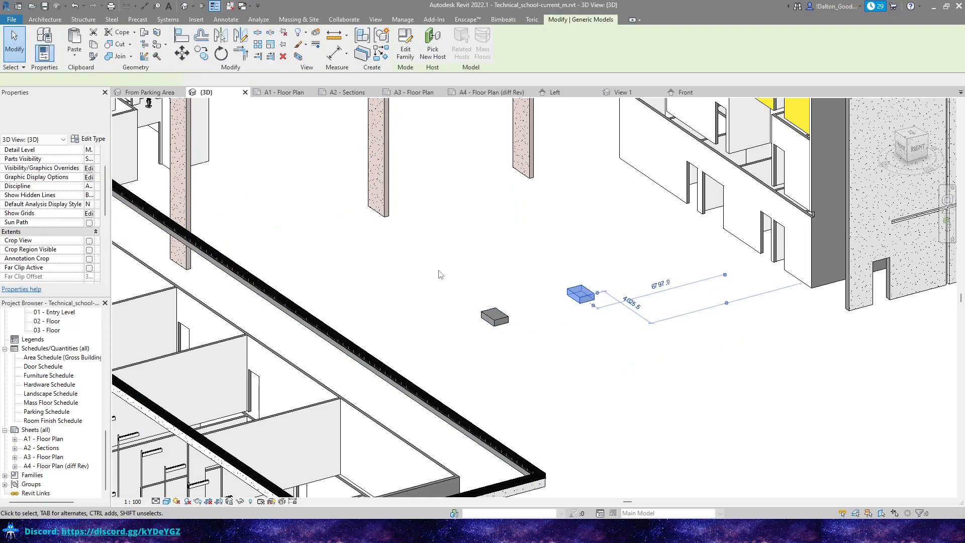
pyautogui.moveTo(467, 334); pyautogui.dragTo(544, 285)
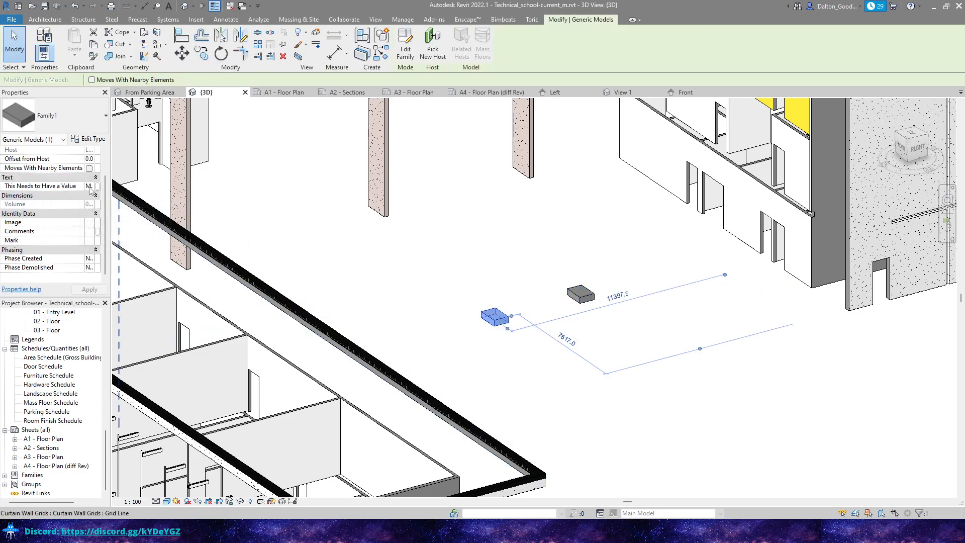
pyautogui.moveTo(625, 261); pyautogui.dragTo(579, 315)
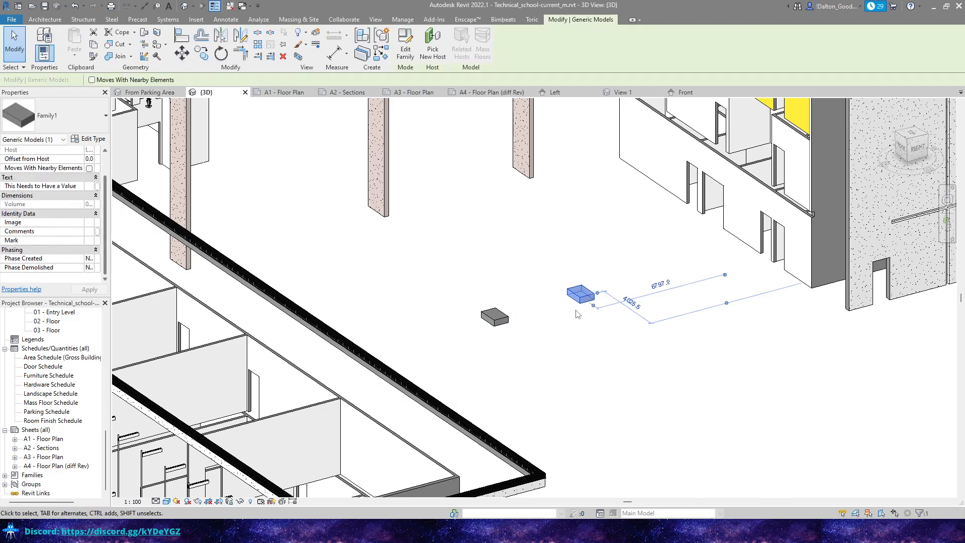
pyautogui.click(509, 235)
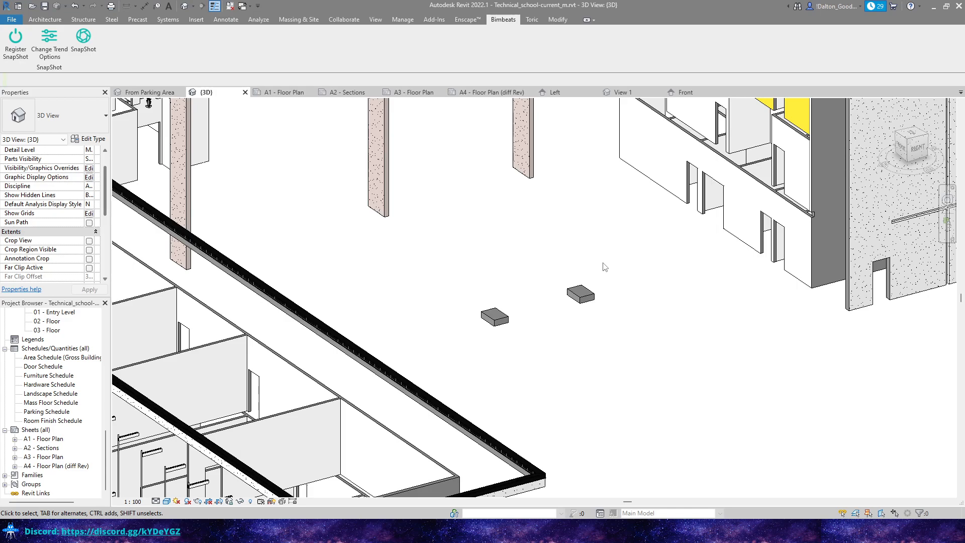
# - Check the "This Needs to Have a Value" parameter with both Family1 blocks selected together, and clear the selection
pyautogui.moveTo(593, 264); pyautogui.dragTo(380, 338)
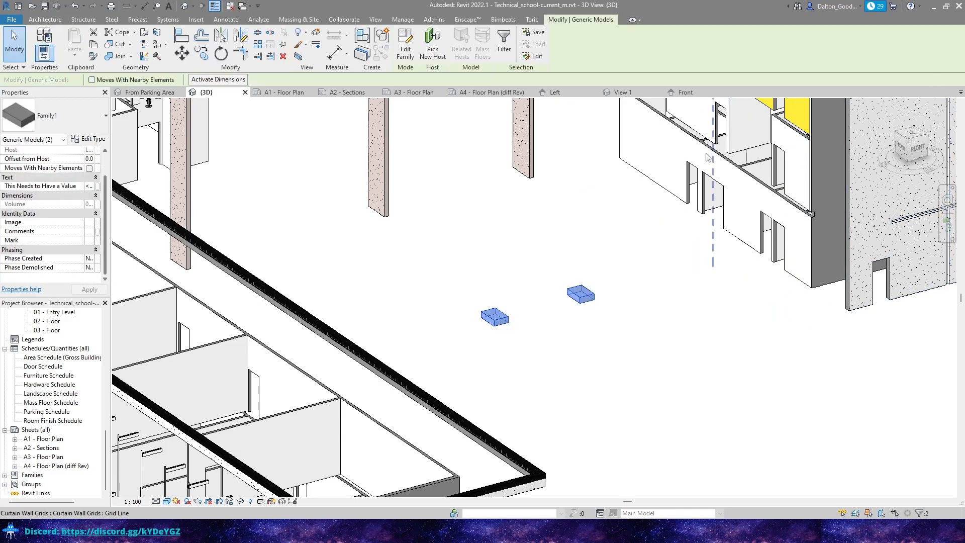
pyautogui.click(511, 206)
pyautogui.click(578, 292)
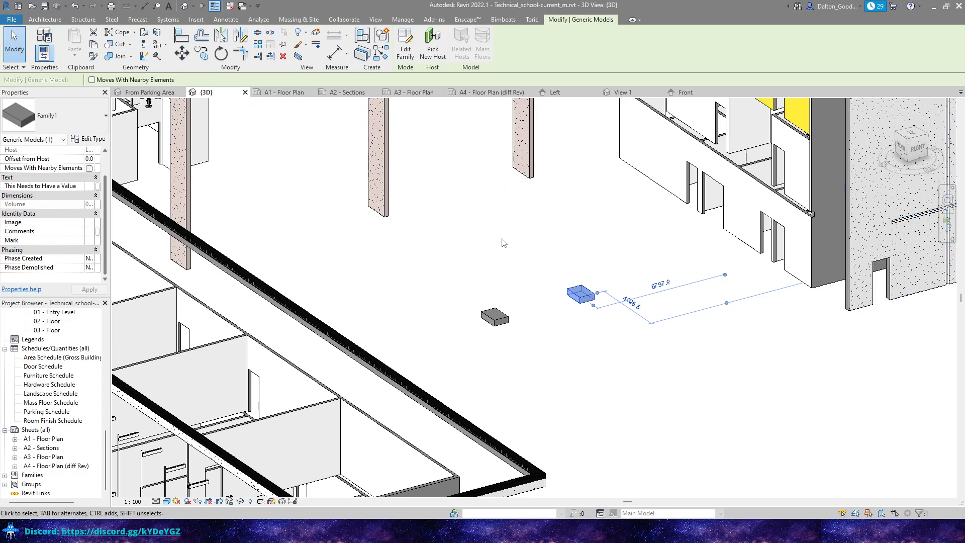
pyautogui.click(498, 262)
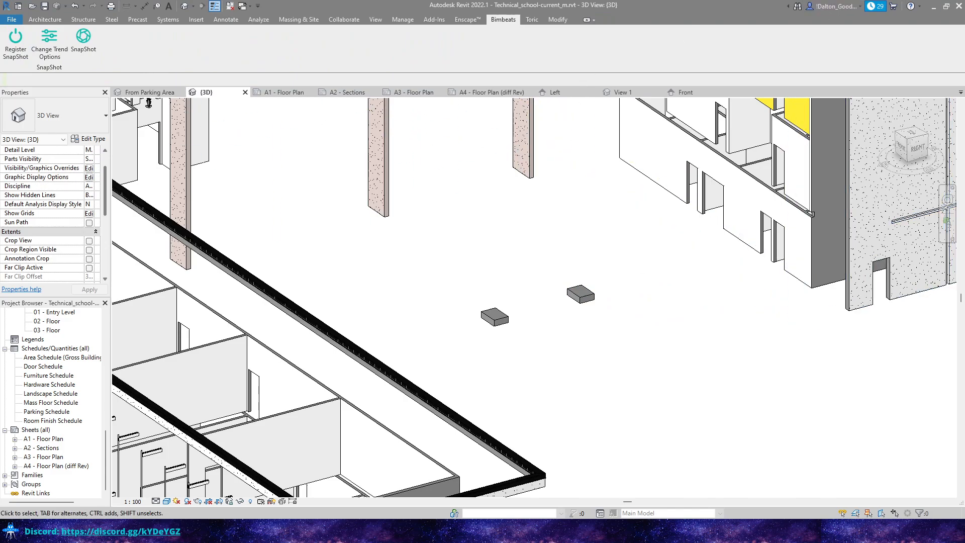
# - Switch to Elastic Discover, remove the element.family: Family1 filter, and look through the unfiltered "This Needs to Have a Value" records
pyautogui.moveTo(964, 95); pyautogui.dragTo(608, 99)
pyautogui.click(832, 98)
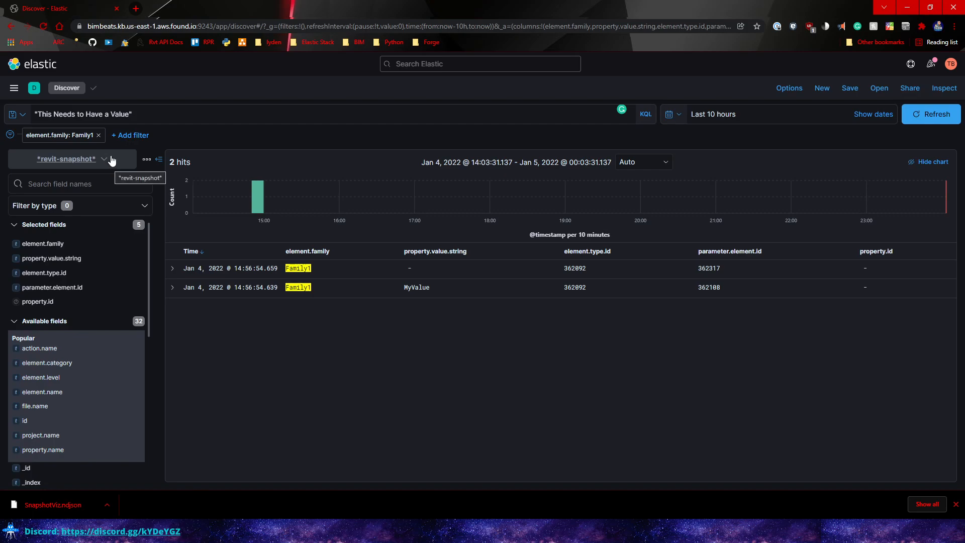
pyautogui.click(99, 135)
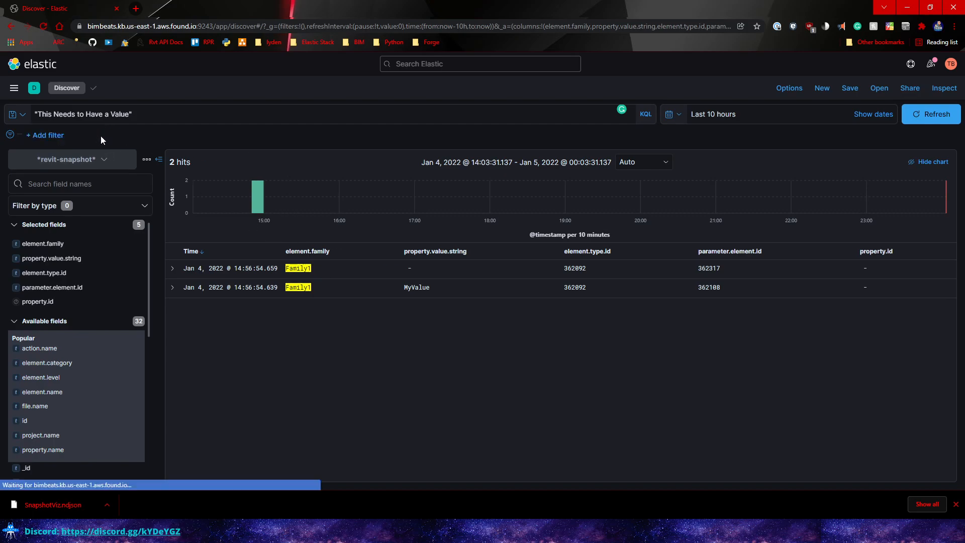
pyautogui.moveTo(151, 120); pyautogui.dragTo(31, 119)
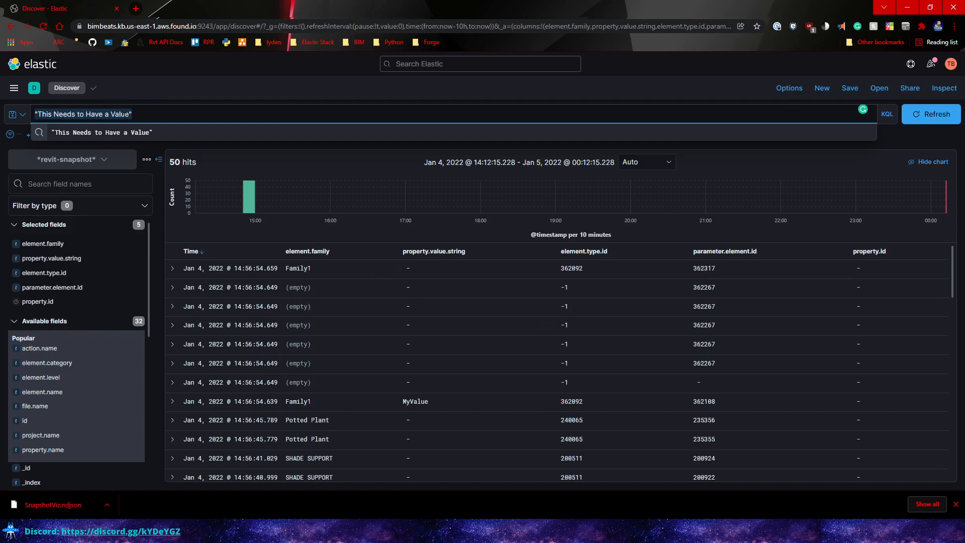
pyautogui.scroll(-5, 312, 300)
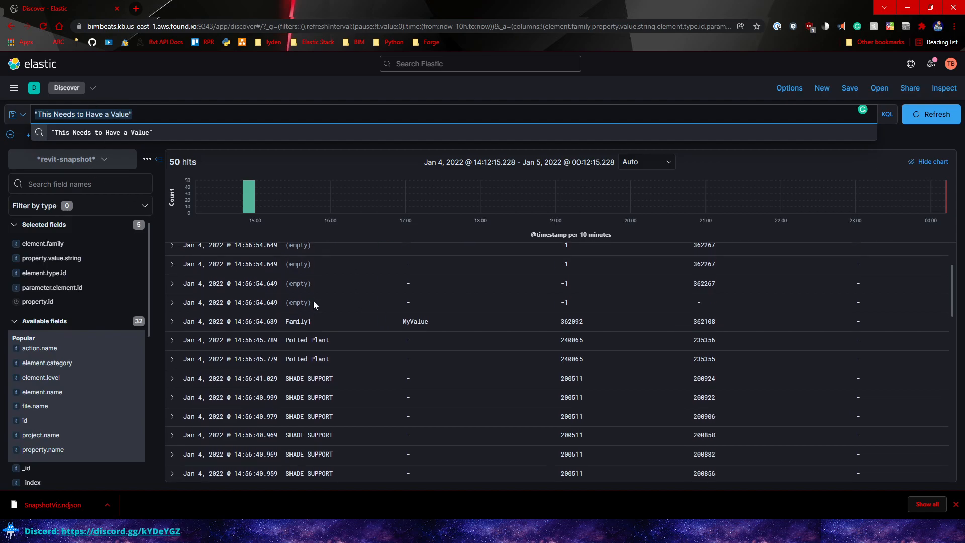
pyautogui.scroll(-8, 340, 328)
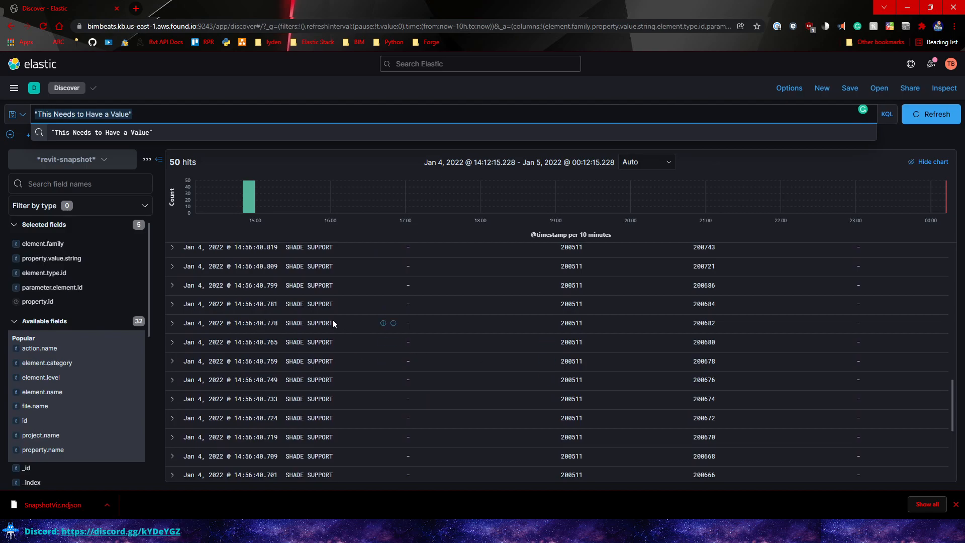
pyautogui.scroll(13, 461, 336)
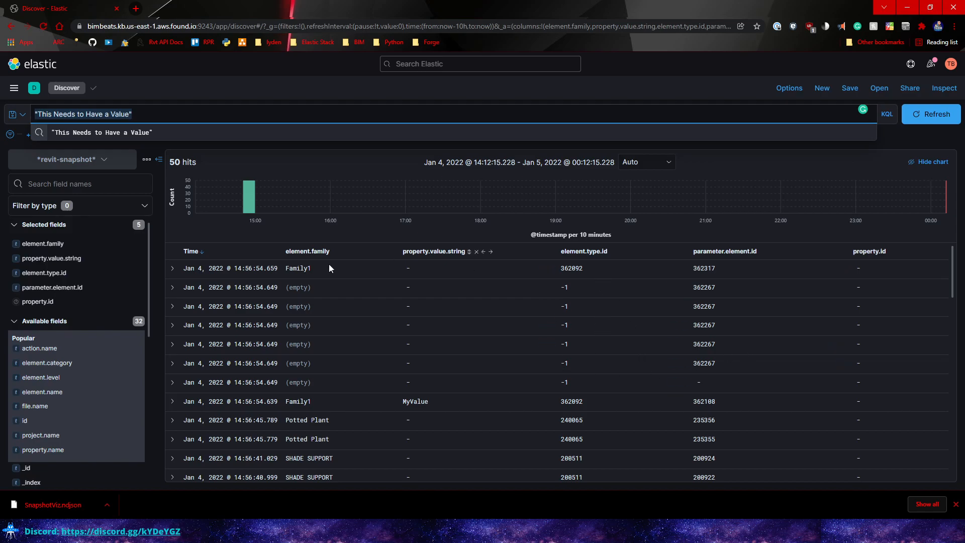
# - Expand the newest Family1 record to examine its fields and values
pyautogui.click(174, 271)
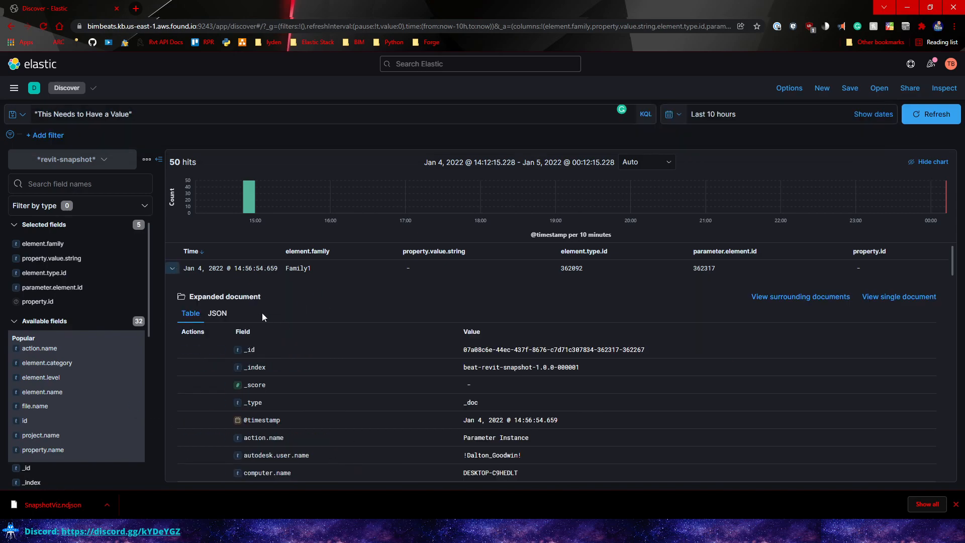
pyautogui.scroll(-4, 262, 322)
pyautogui.scroll(4, 399, 342)
pyautogui.scroll(-1, 255, 339)
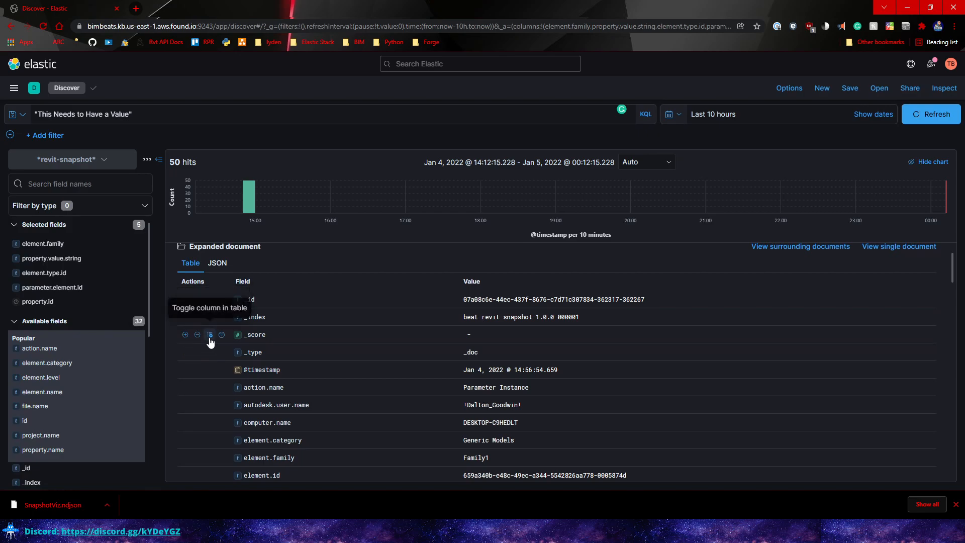
# - Try the _score field as a results column, collapse the expanded record, and remove that column
pyautogui.click(211, 336)
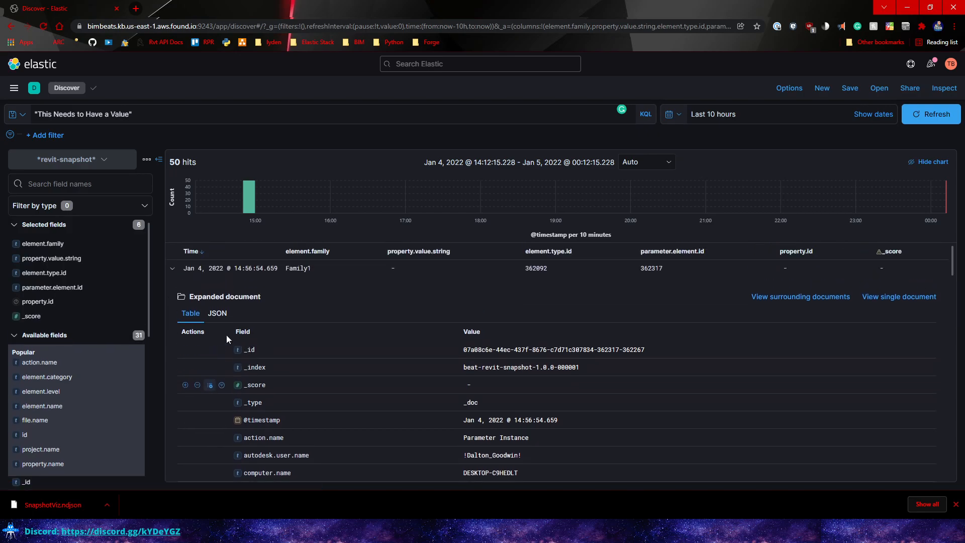
pyautogui.click(172, 269)
pyautogui.scroll(-5, 902, 282)
pyautogui.scroll(5, 908, 307)
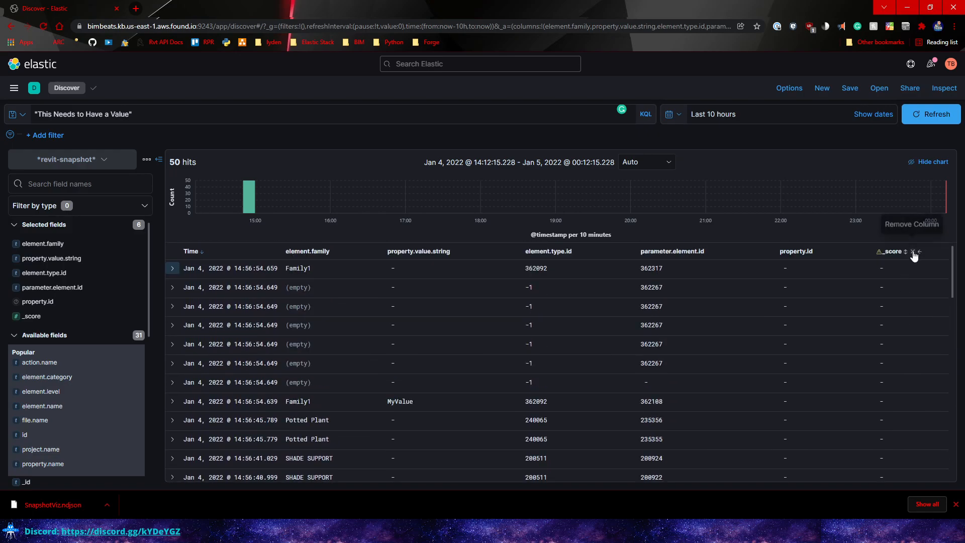
pyautogui.click(913, 251)
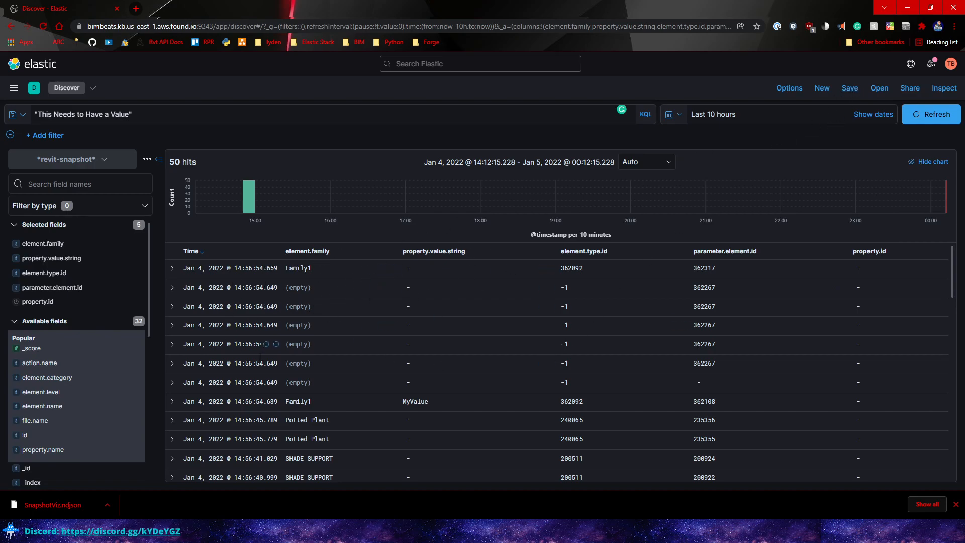
# - Filter the results to element.family Family1 and to records where property.value.string does not exist
pyautogui.scroll(-5, 255, 344)
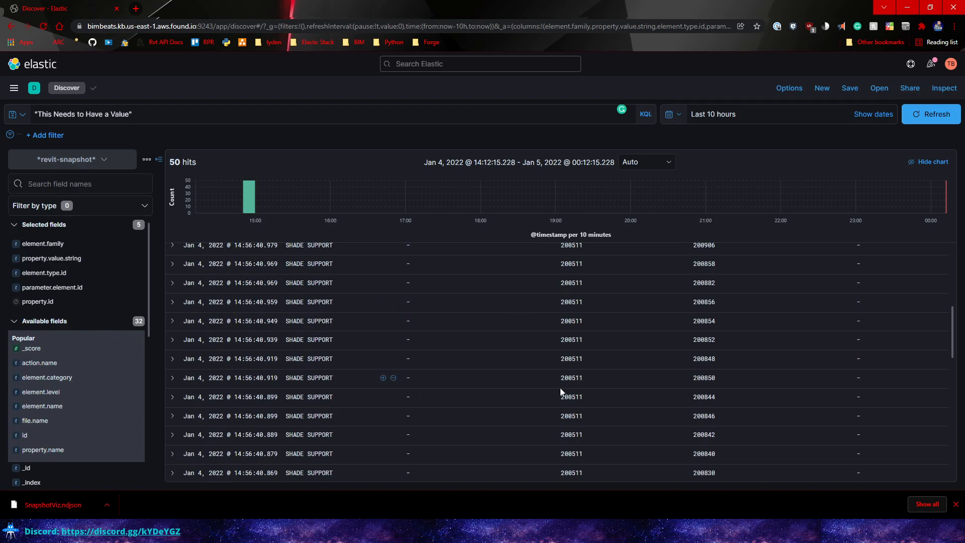
pyautogui.scroll(3, 489, 340)
pyautogui.scroll(2, 490, 338)
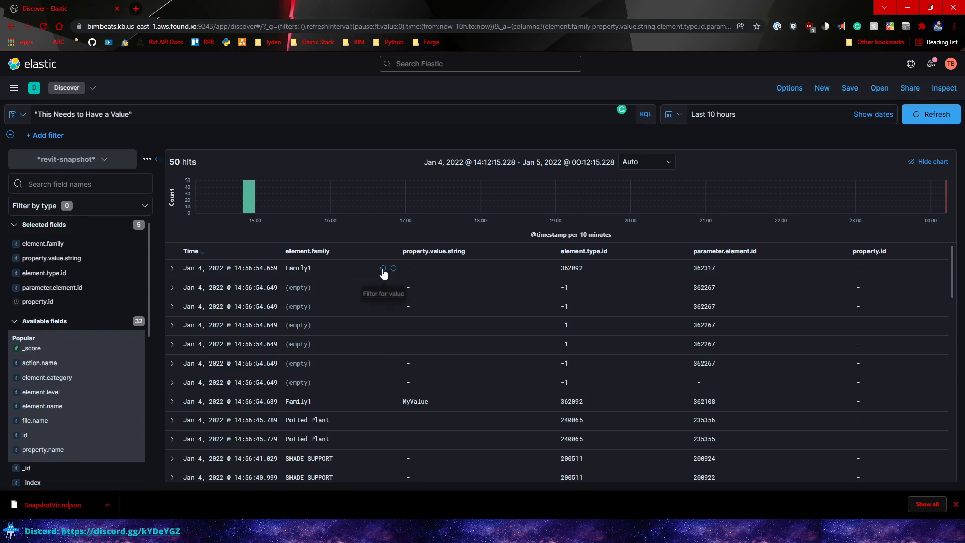
pyautogui.click(383, 268)
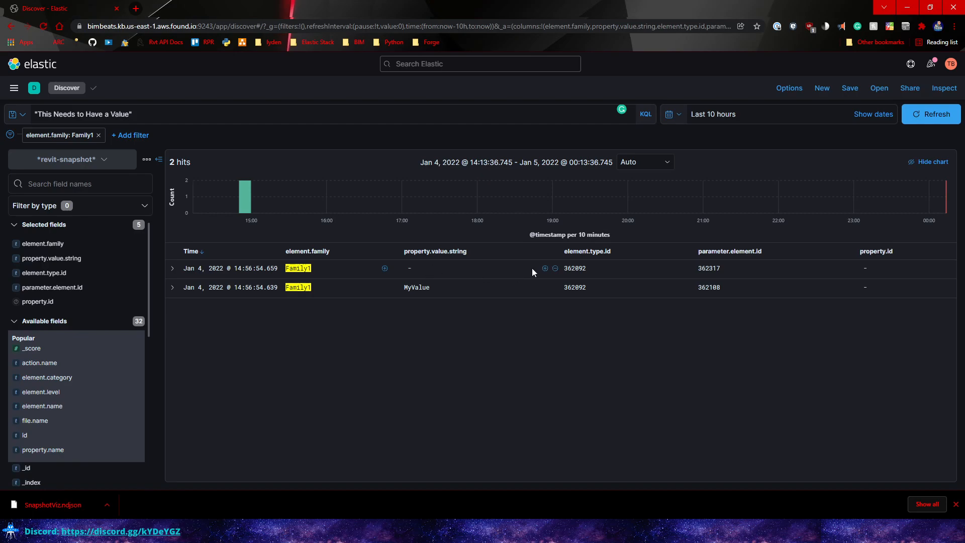
pyautogui.click(545, 268)
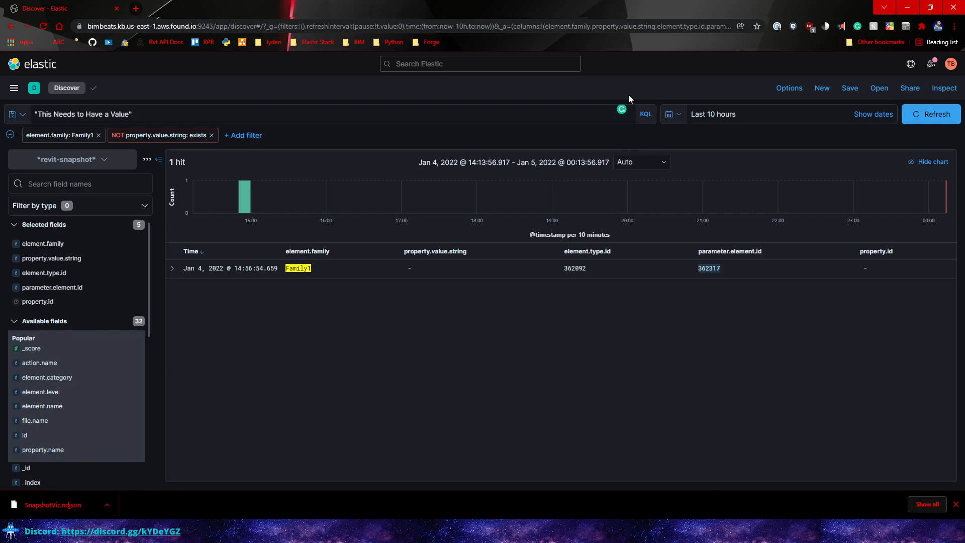
# - Switch to Revit and show the element with ID 362317 in the 3D view using Select by ID
pyautogui.moveTo(557, 6); pyautogui.dragTo(964, 201)
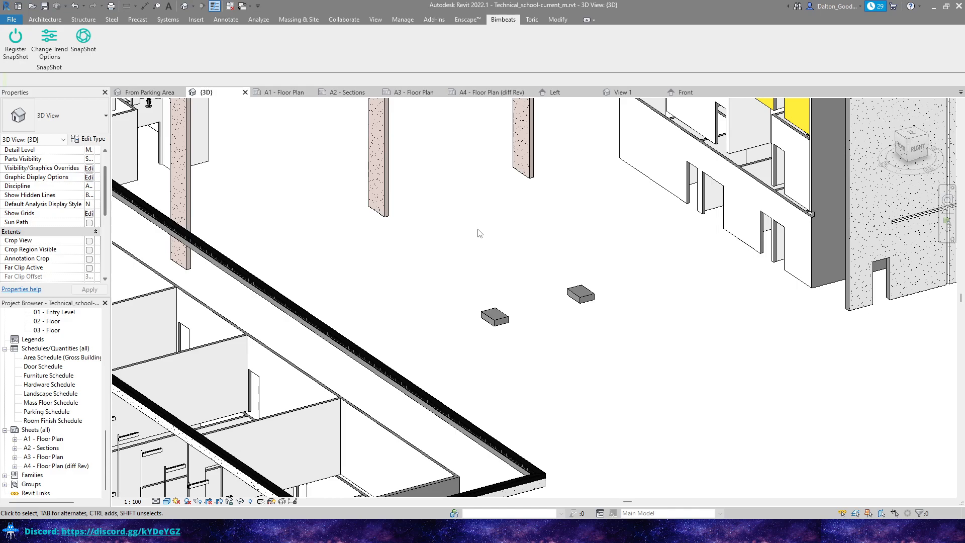
pyautogui.click(403, 20)
pyautogui.click(780, 44)
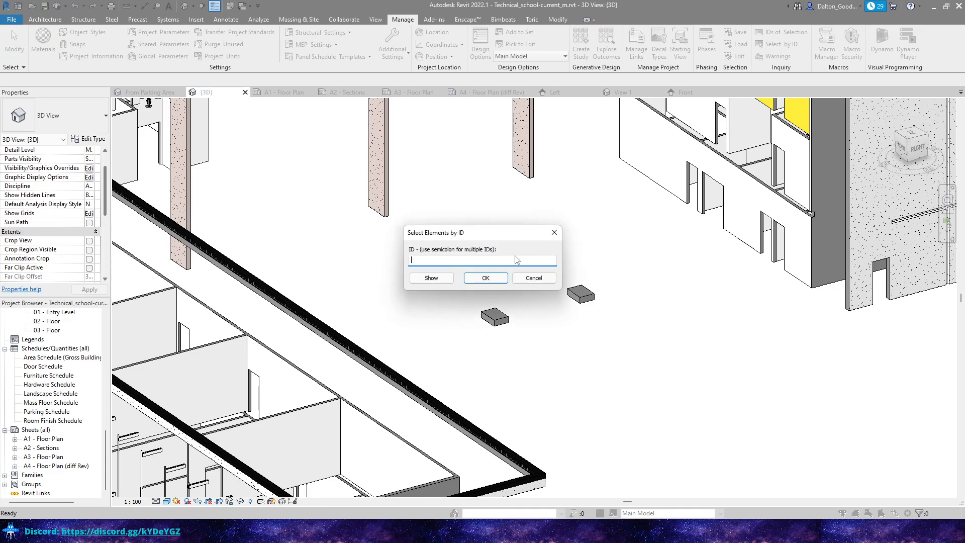
pyautogui.write('352317')
pyautogui.press('BackSpace')
pyautogui.click(450, 279)
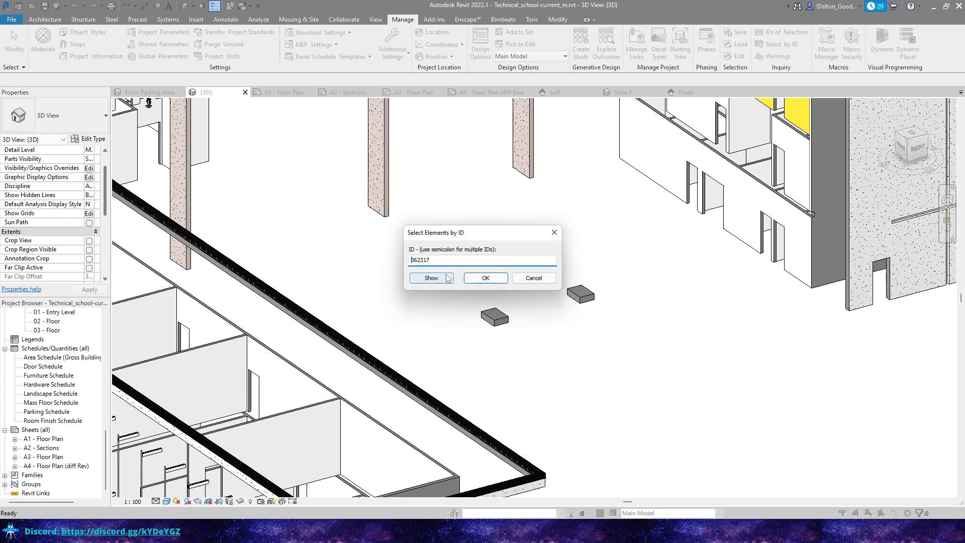
pyautogui.click(555, 233)
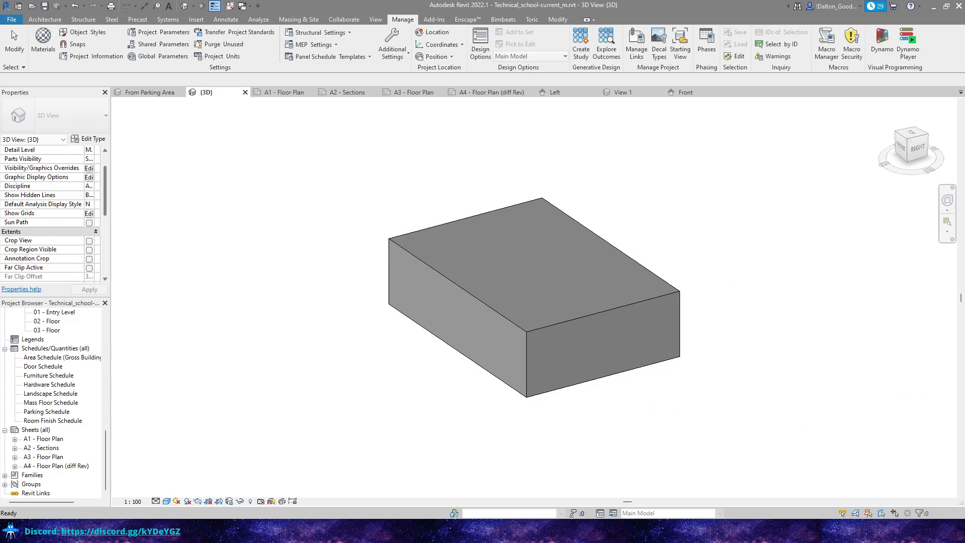
# - Switch back to Elastic Discover and highlight the "This Needs to Have a Value" search query
pyautogui.hotkey('alt', 'Tab')
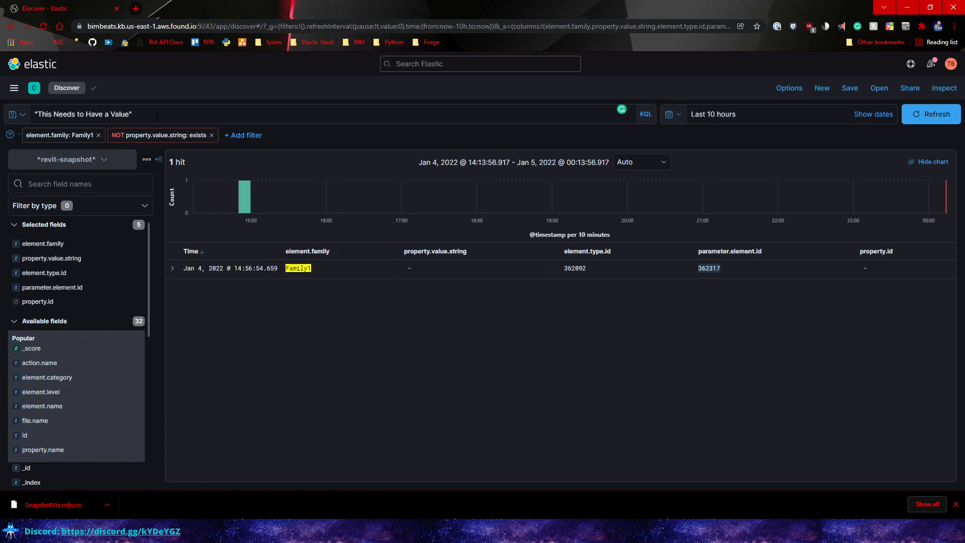
pyautogui.click(132, 114)
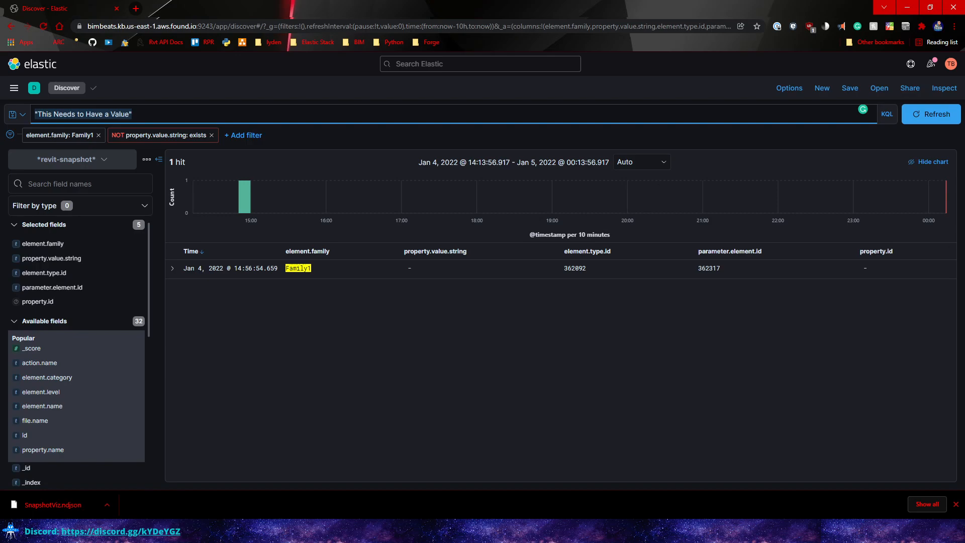
# - Save the current Discover search with the title FM - Family1
pyautogui.click(854, 90)
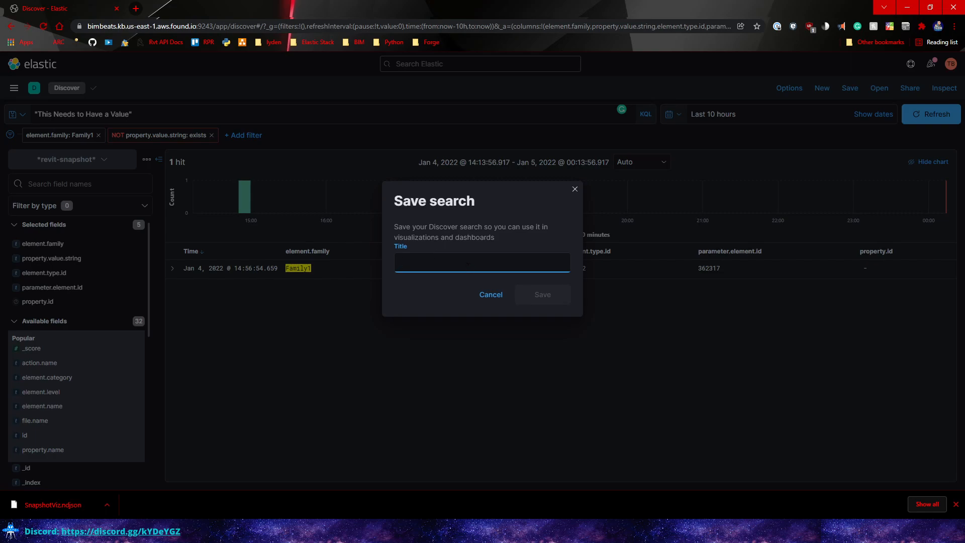
pyautogui.write('FM - Family1')
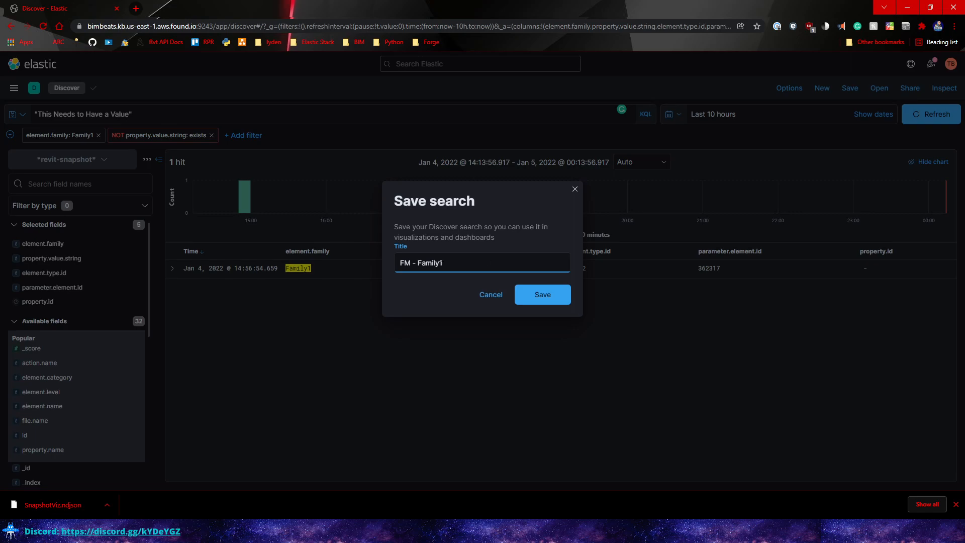
pyautogui.click(556, 295)
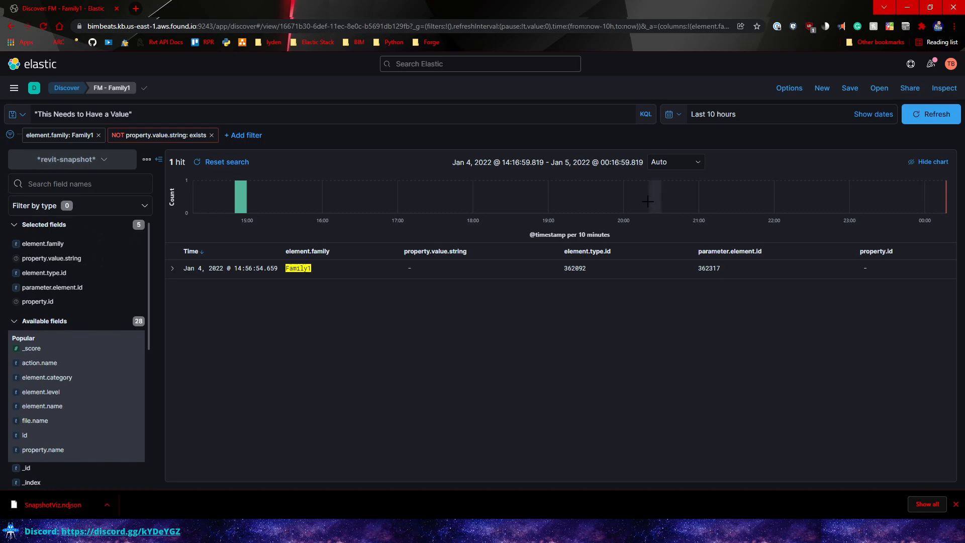
# - Open a new dashboard and start an aggregation-based data table visualization
pyautogui.click(13, 88)
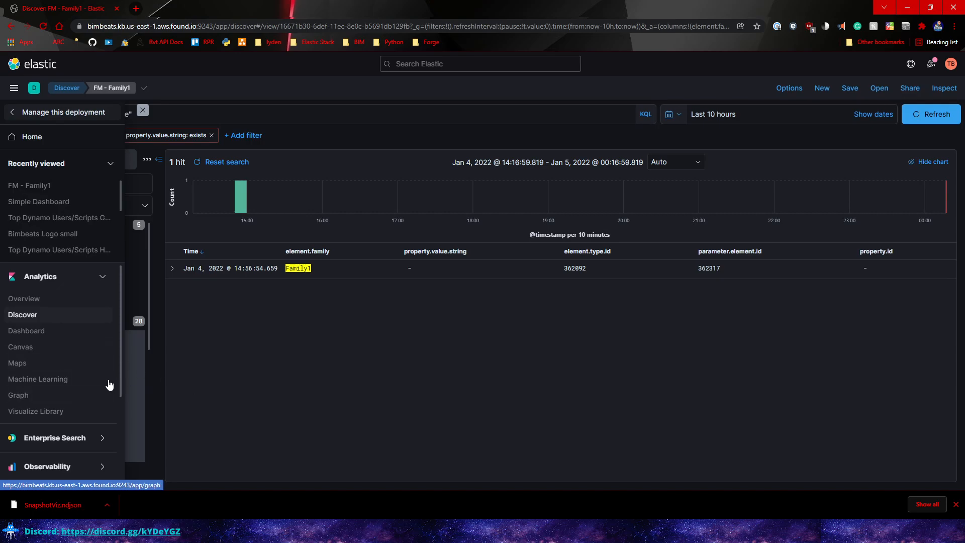
pyautogui.click(36, 333)
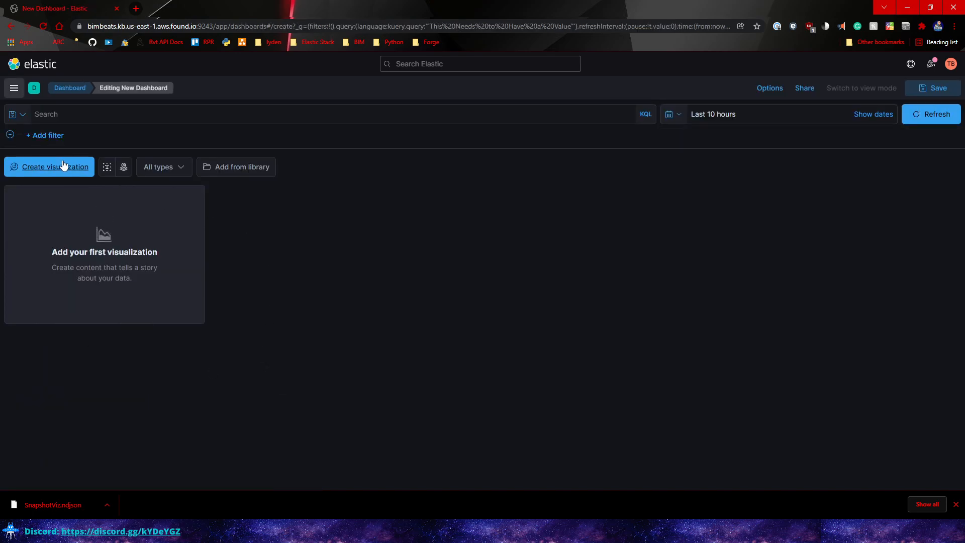
pyautogui.click(172, 167)
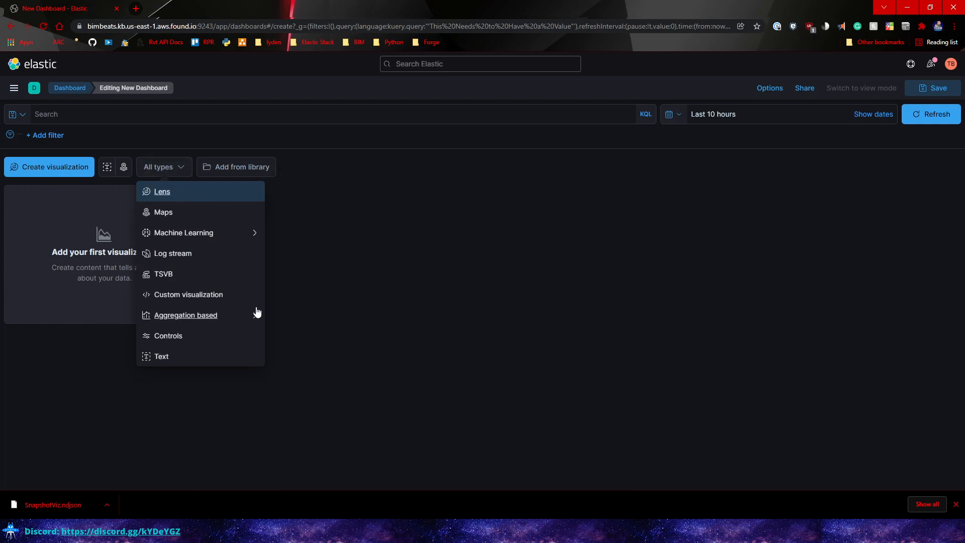
pyautogui.click(245, 317)
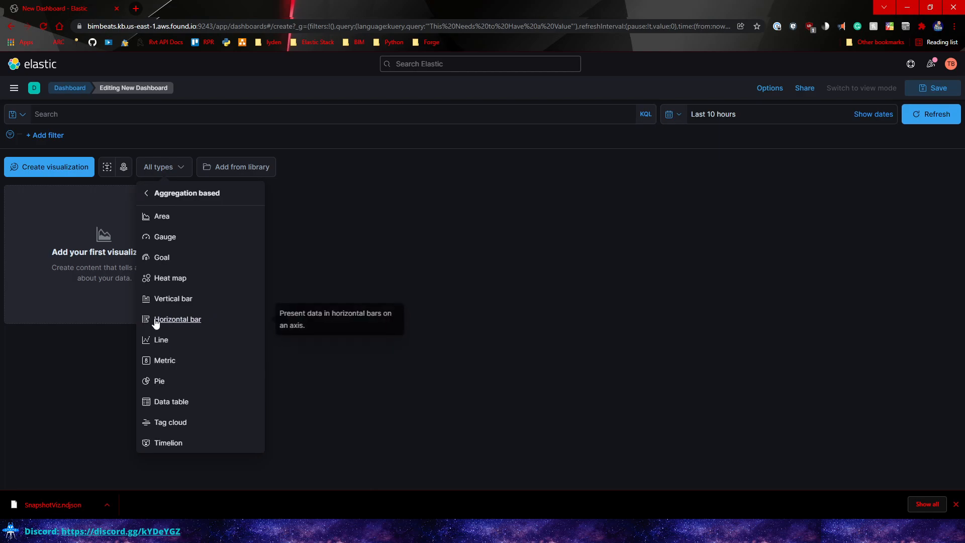
pyautogui.click(174, 402)
pyautogui.click(385, 137)
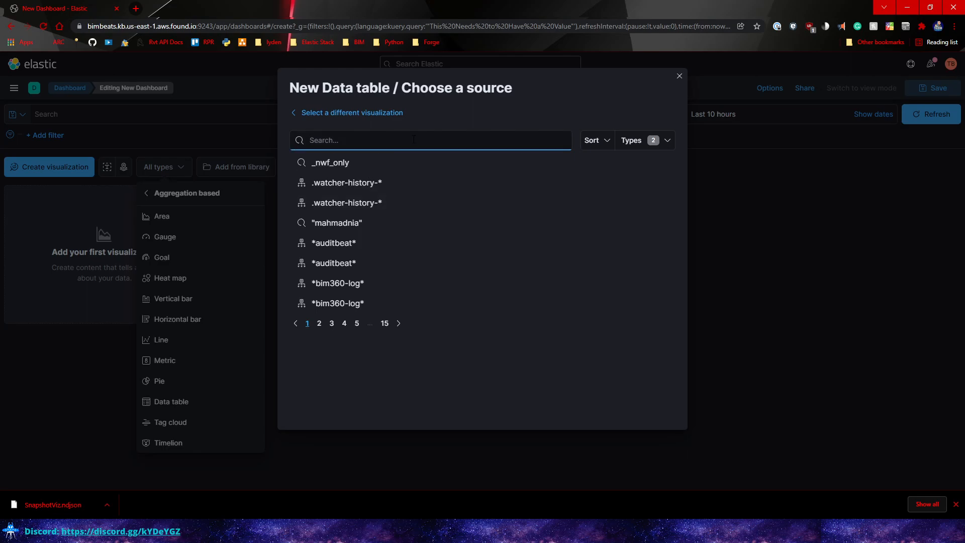
pyautogui.write('save')
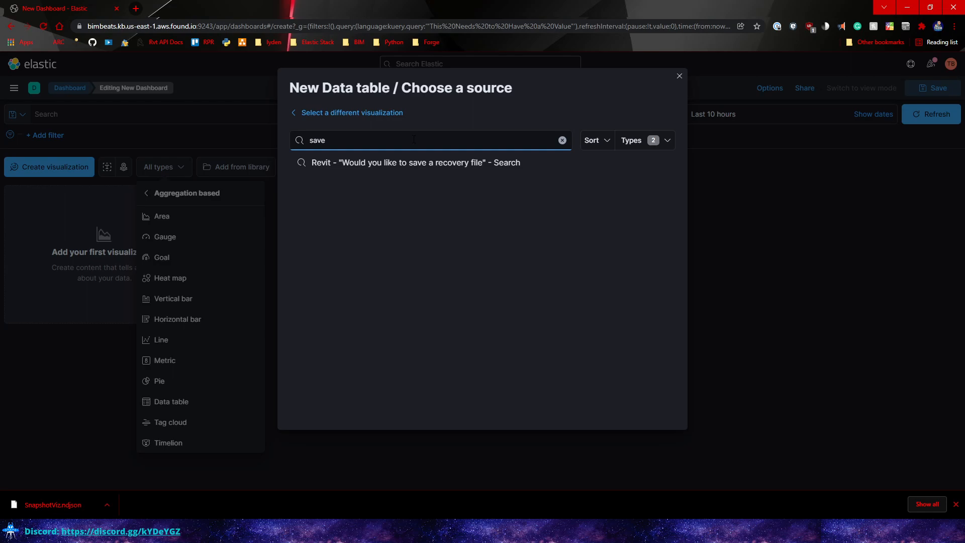
pyautogui.press('BackSpace')
pyautogui.press('BackSpace')
pyautogui.press('BackSpace')
pyautogui.press('BackSpace')
# - Search the sources for FM and use the saved search FM - Family1 for the data table
pyautogui.write('FM')
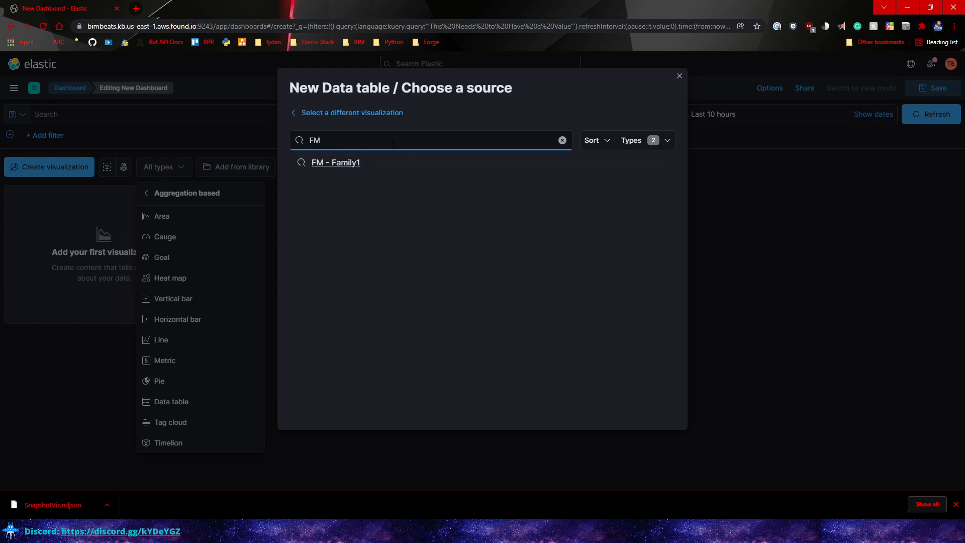
pyautogui.click(358, 167)
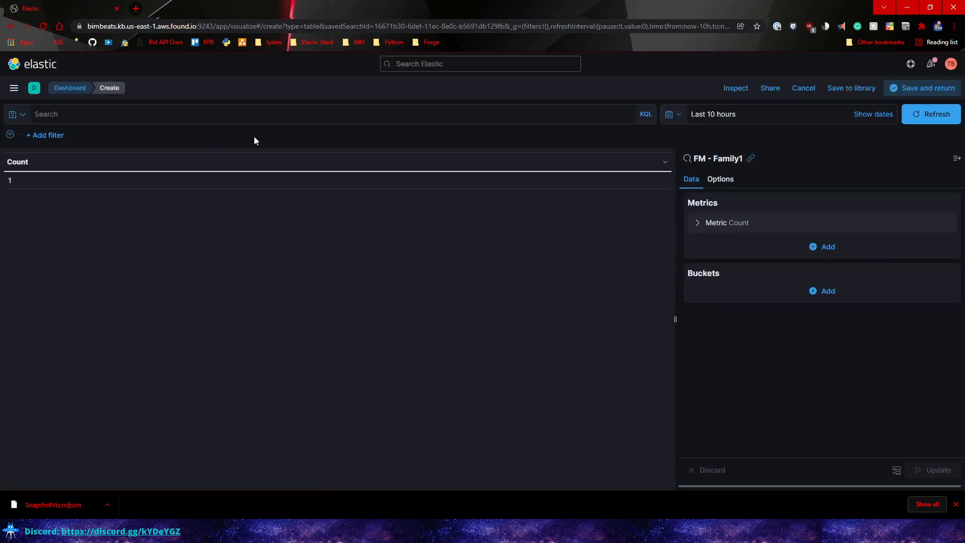
# - Highlight the table's Count result and expand the settings of the Count metric
pyautogui.click(10, 181)
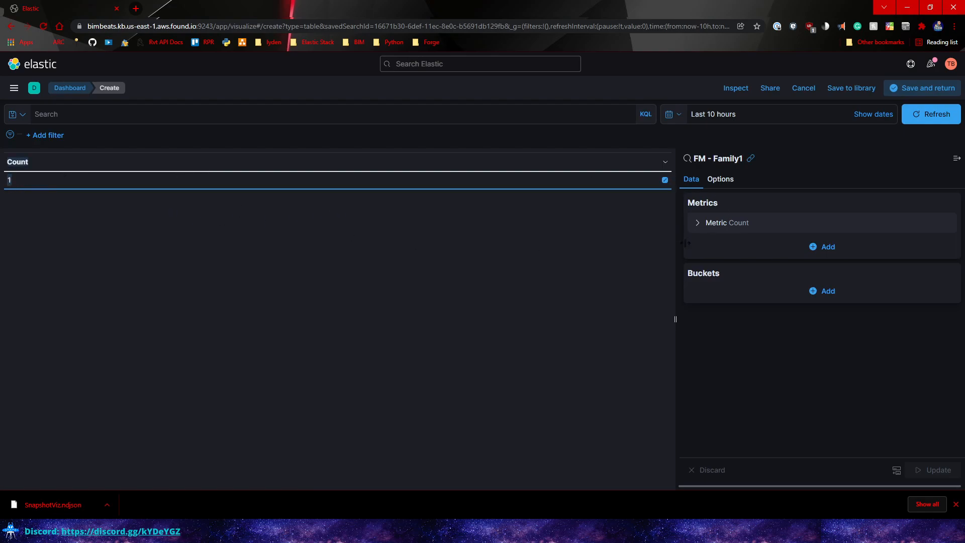
pyautogui.click(700, 228)
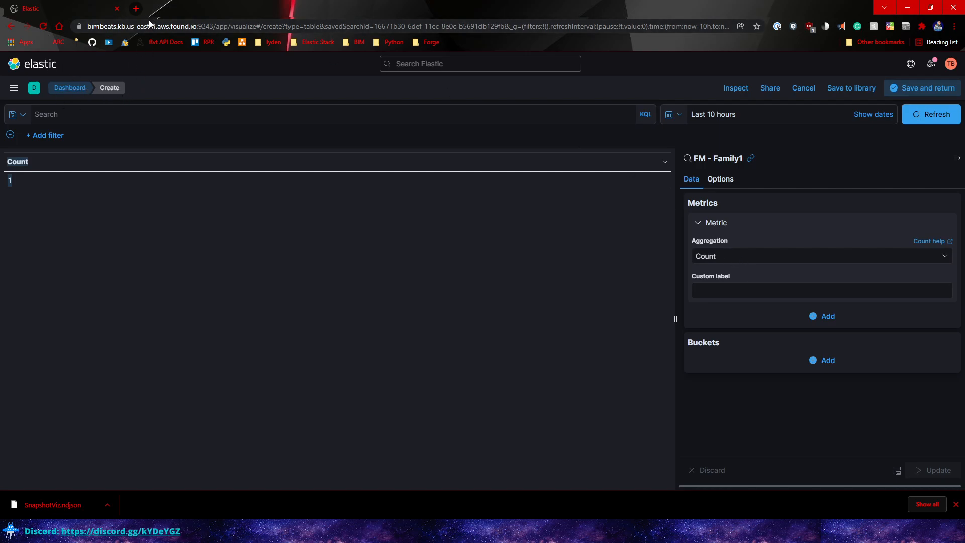
# - Open the FM - Family1 search in a second browser tab, expand its record, and examine the available fields and values
pyautogui.middleClick(13, 29)
pyautogui.click(15, 27)
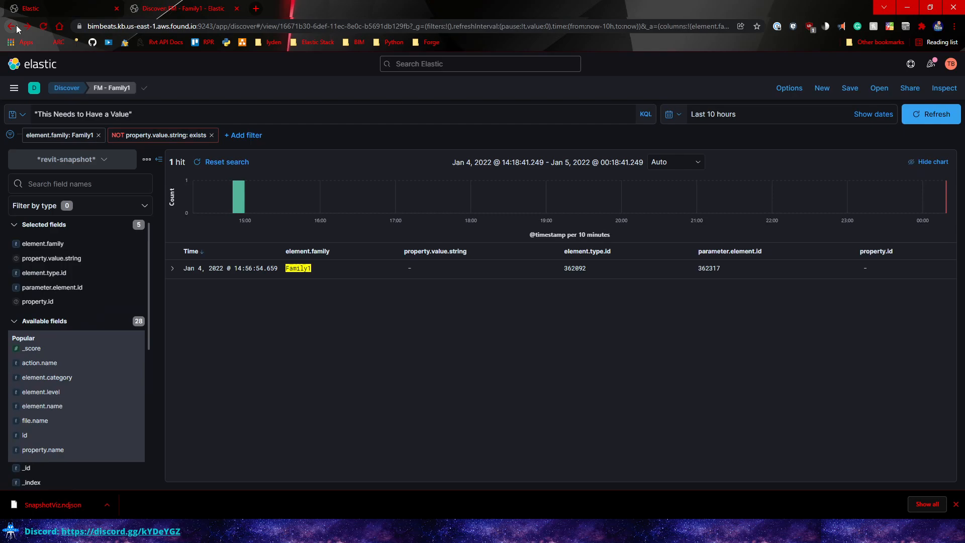
pyautogui.click(173, 268)
pyautogui.scroll(-5, 262, 302)
pyautogui.scroll(3, 266, 316)
pyautogui.scroll(-3, 473, 327)
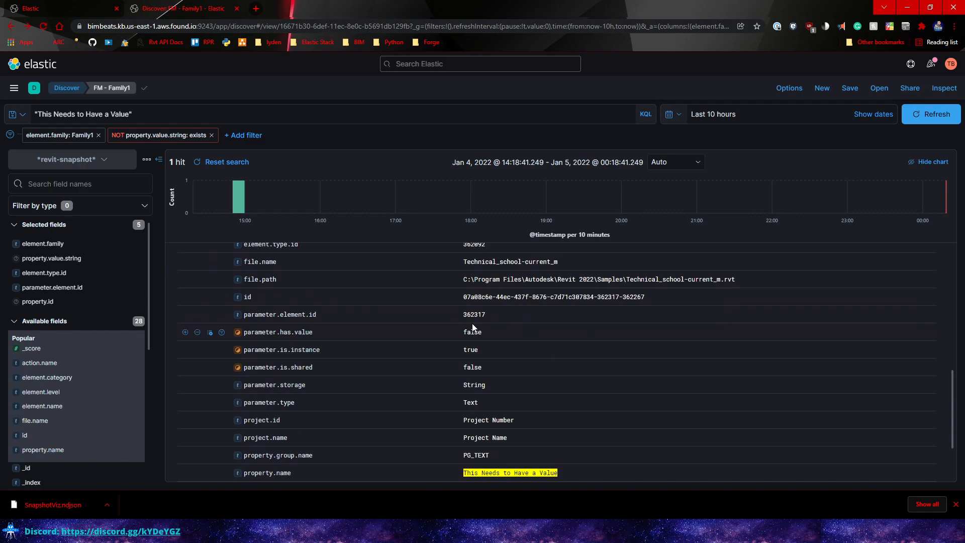
pyautogui.scroll(-1, 473, 327)
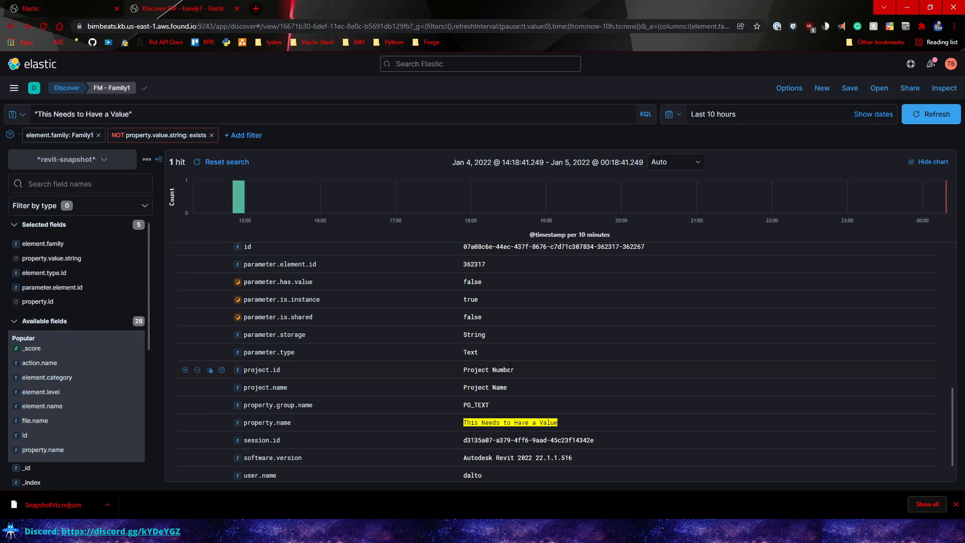
pyautogui.scroll(-1, 510, 352)
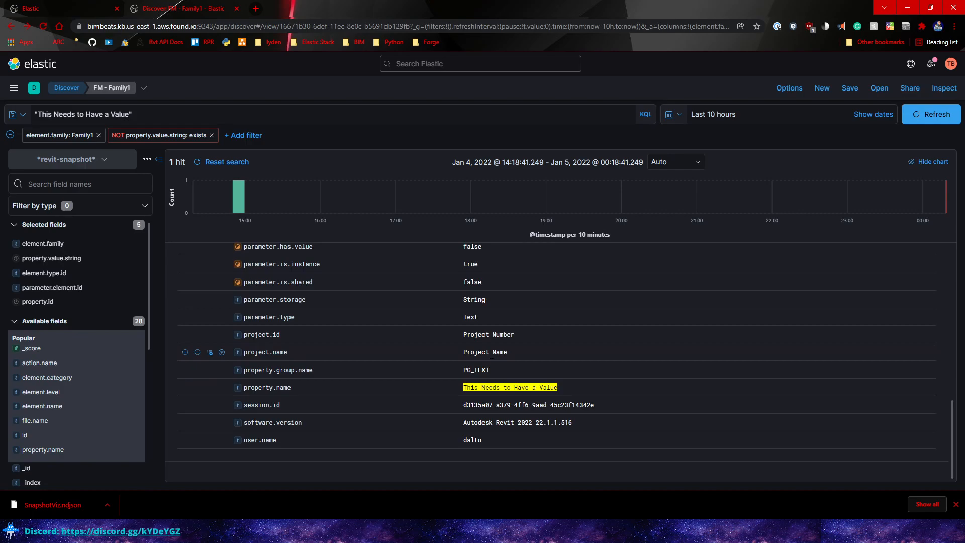
pyautogui.scroll(5, 568, 385)
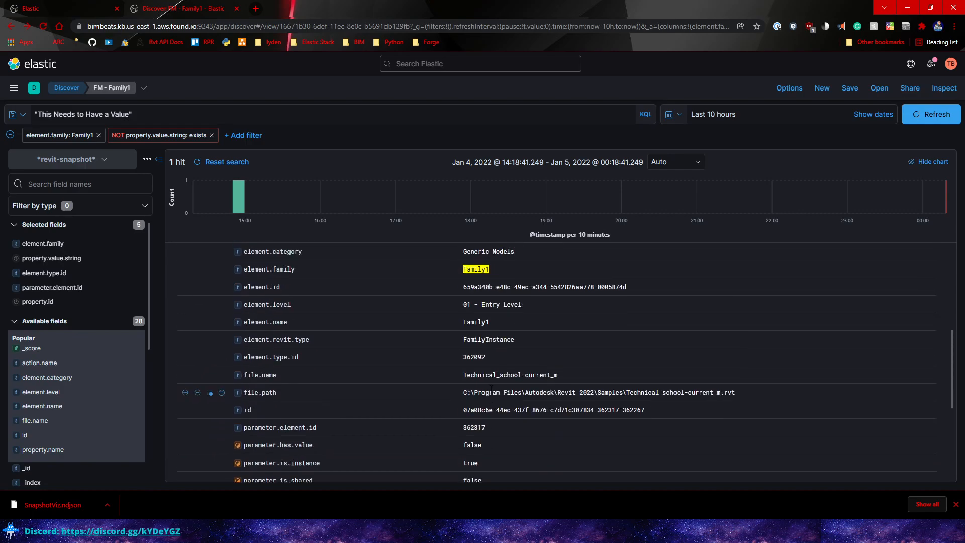
pyautogui.scroll(-4, 526, 384)
pyautogui.scroll(4, 479, 341)
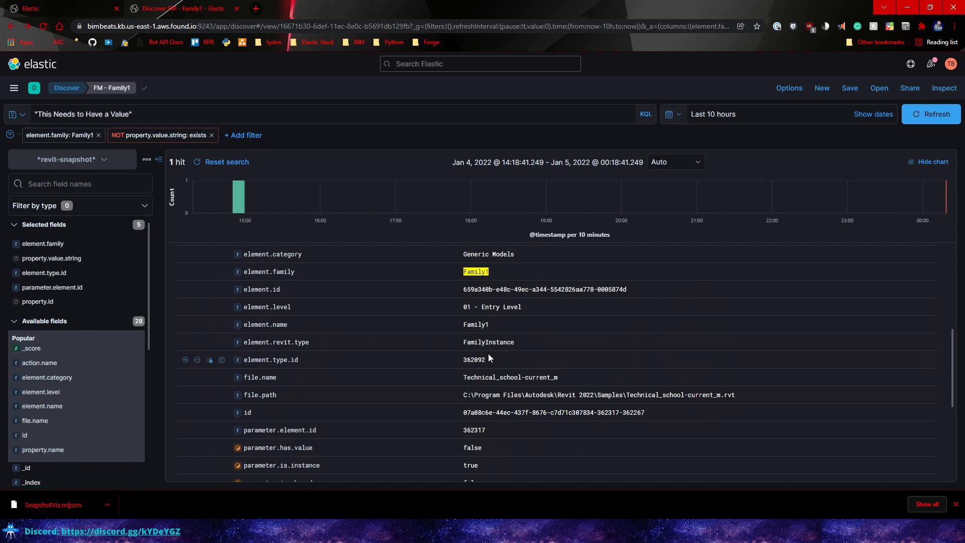
pyautogui.scroll(2, 489, 358)
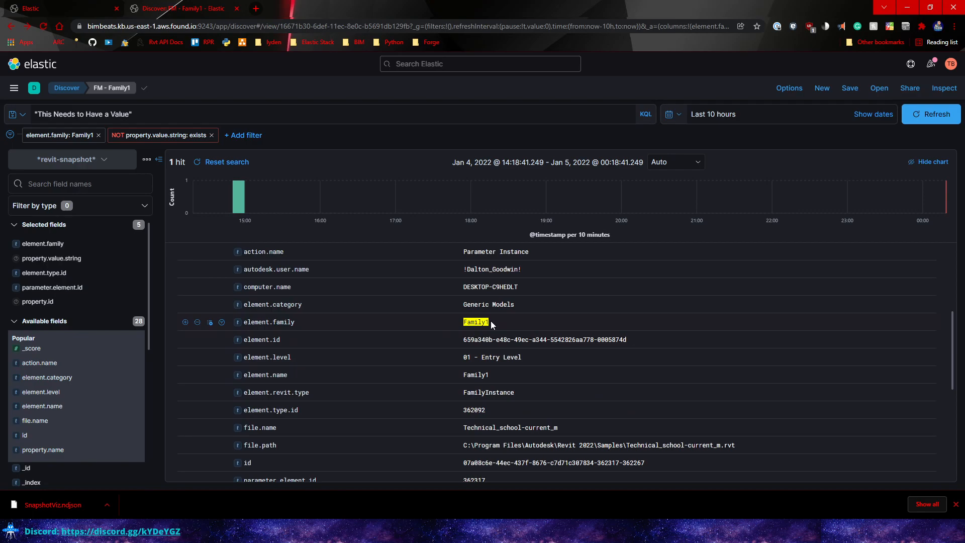
pyautogui.scroll(-4, 466, 327)
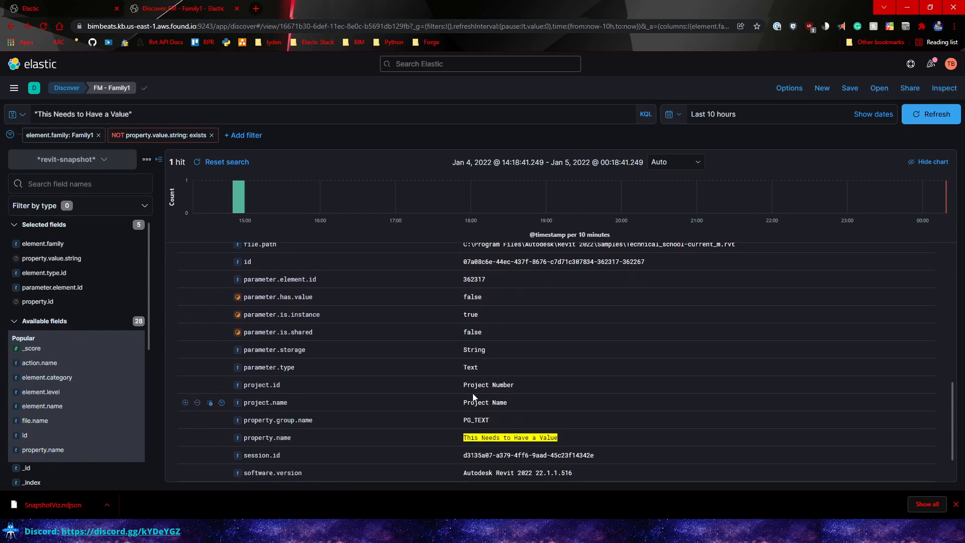
pyautogui.scroll(-1, 409, 401)
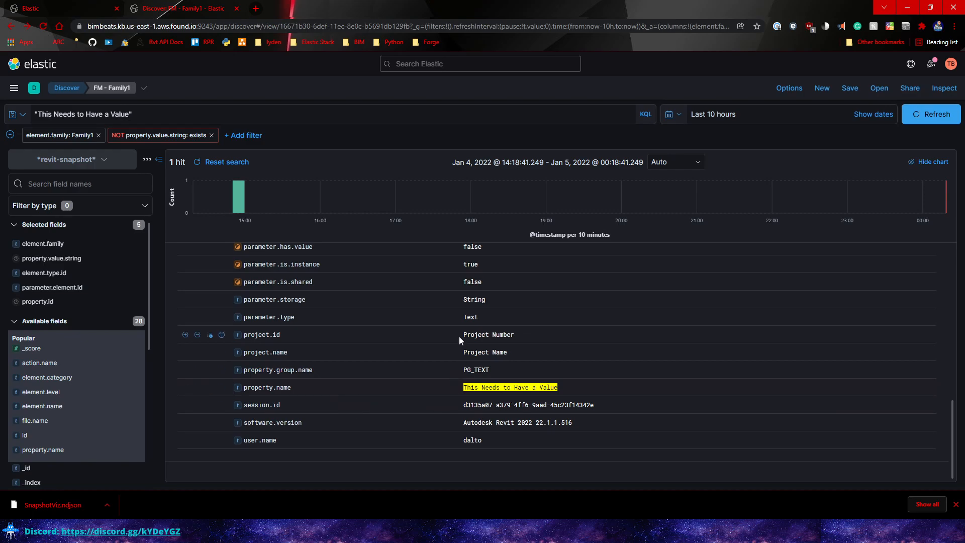
pyautogui.scroll(10, 457, 331)
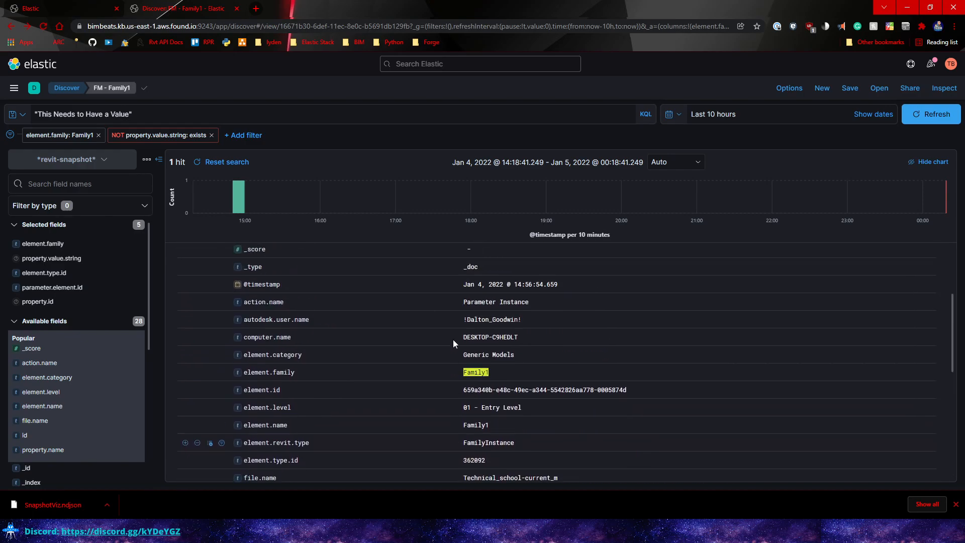
pyautogui.scroll(1, 451, 352)
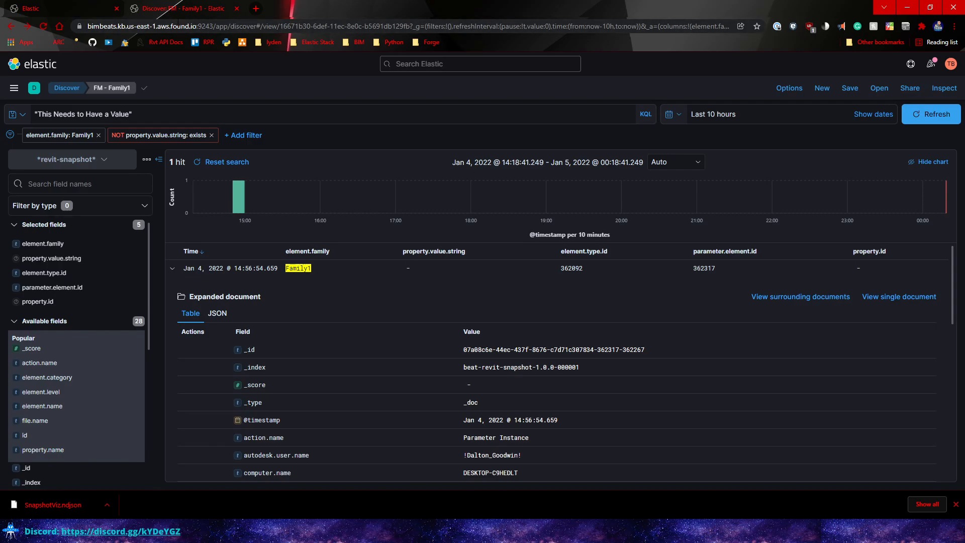
# - Return to the data table and add a Split rows bucket with the Terms aggregation
pyautogui.click(40, 5)
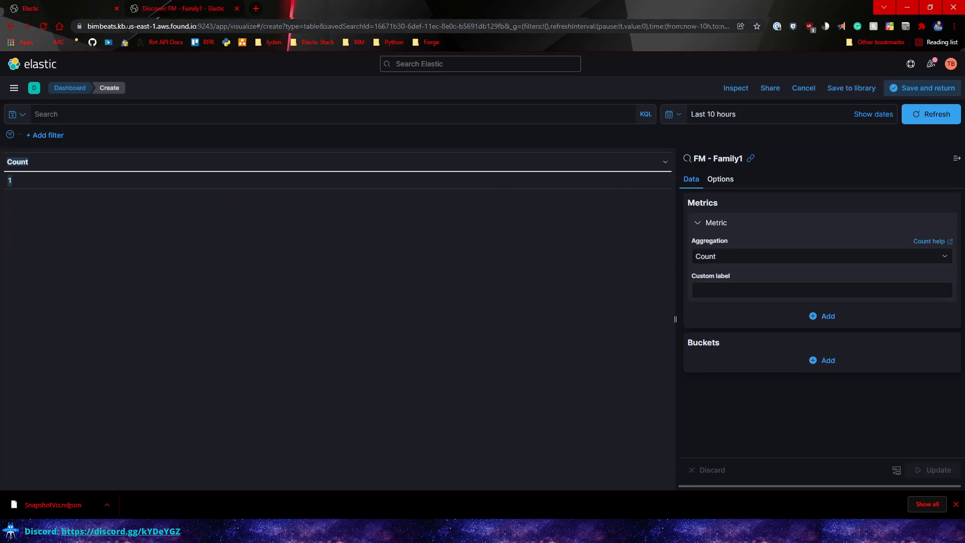
pyautogui.click(789, 258)
pyautogui.click(526, 320)
pyautogui.click(830, 361)
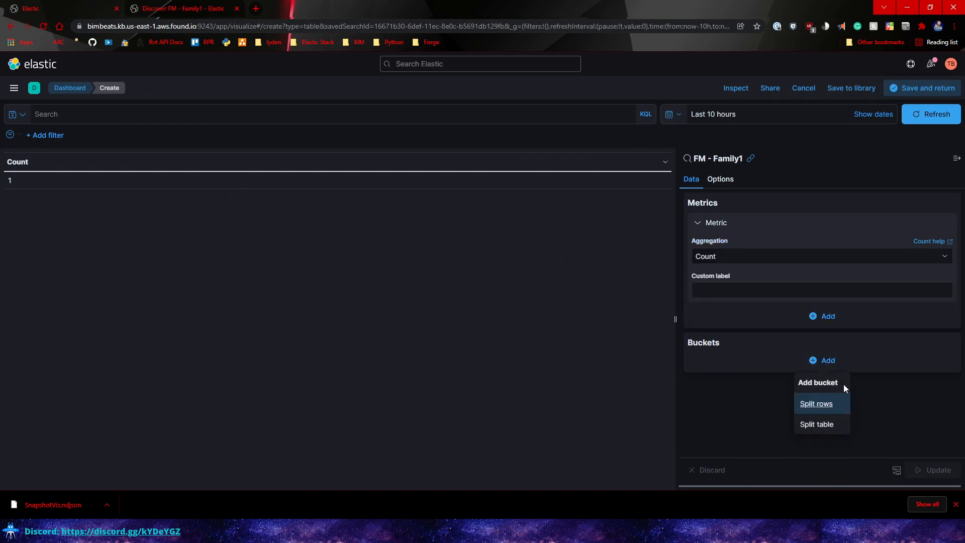
pyautogui.click(826, 405)
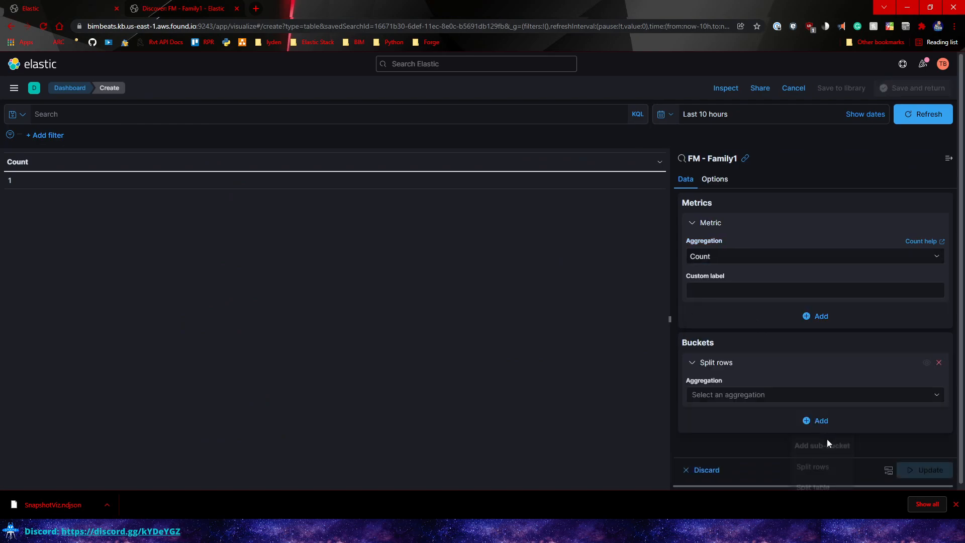
pyautogui.click(750, 394)
pyautogui.write('t')
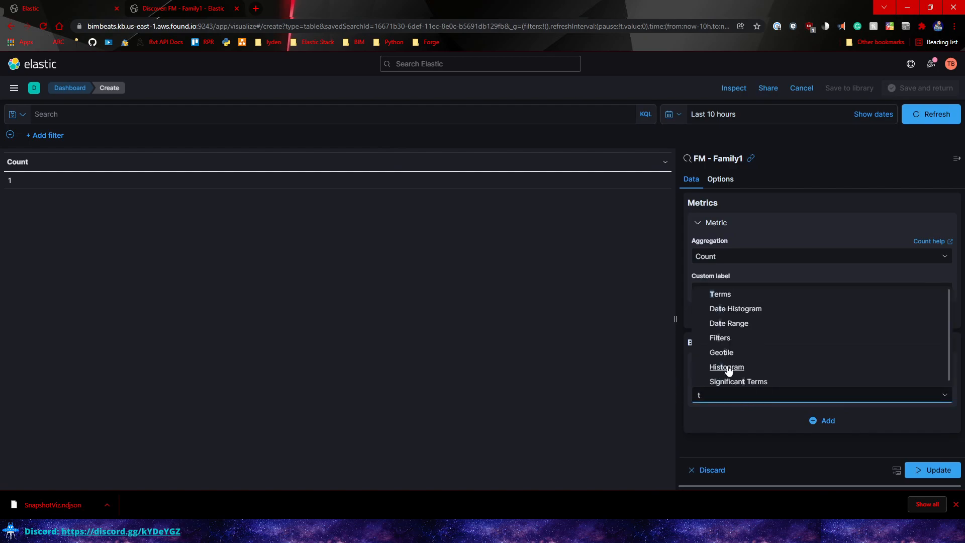
pyautogui.click(719, 296)
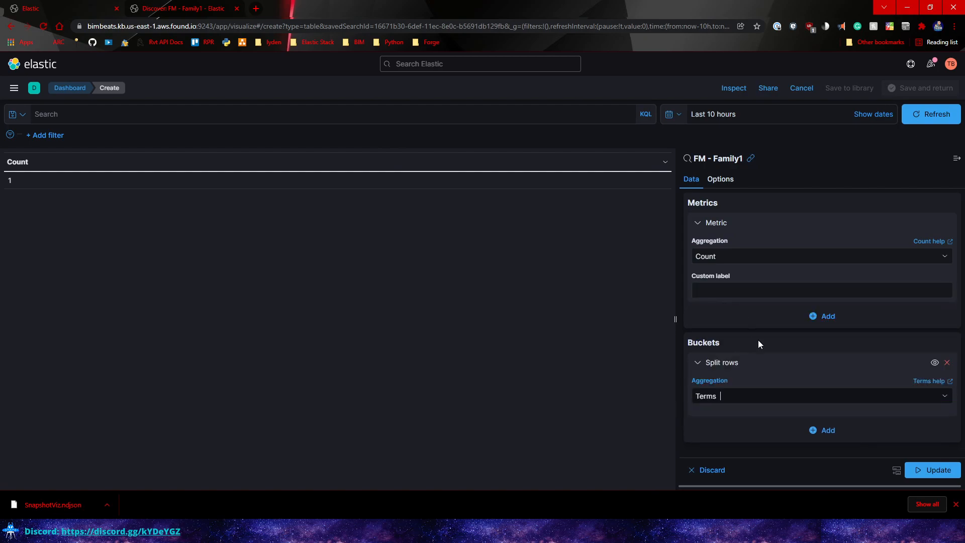
pyautogui.click(739, 427)
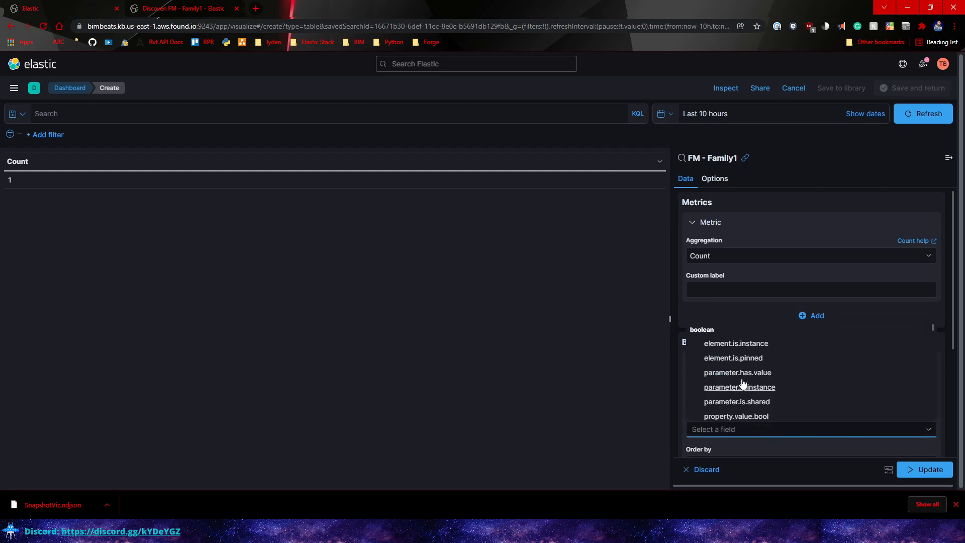
pyautogui.write('Family1')
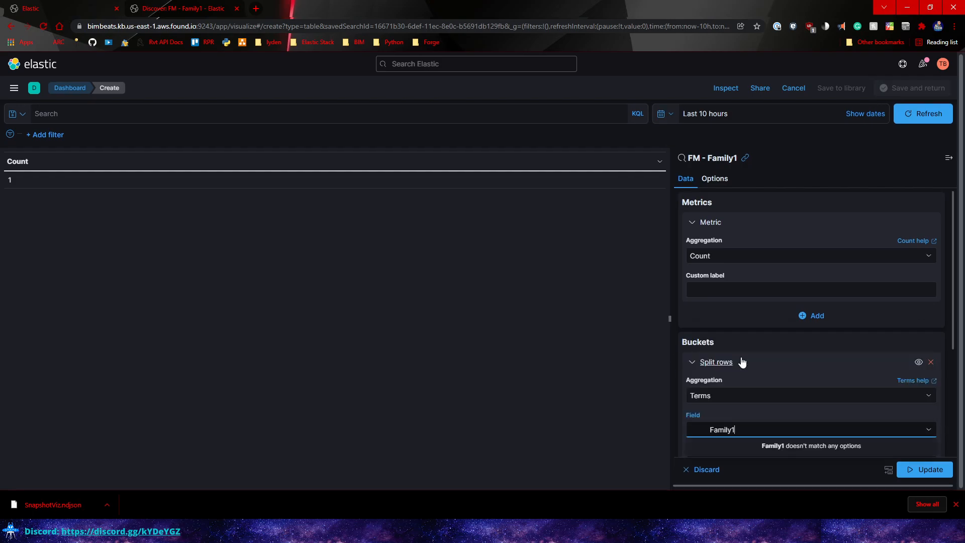
pyautogui.press('BackSpace')
pyautogui.press('BackSpace')
pyautogui.press('BackSpace')
pyautogui.press('BackSpace')
pyautogui.press('BackSpace')
pyautogui.press('BackSpace')
pyautogui.press('BackSpace')
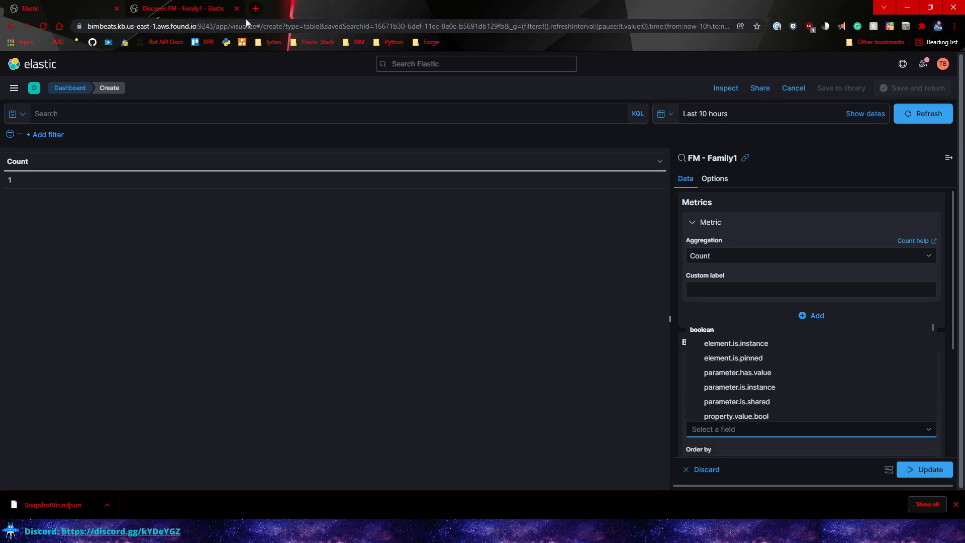
# - Check the FM - Family1 search in the other browser tab and set the Split rows bucket's field to element.family
pyautogui.click(212, 8)
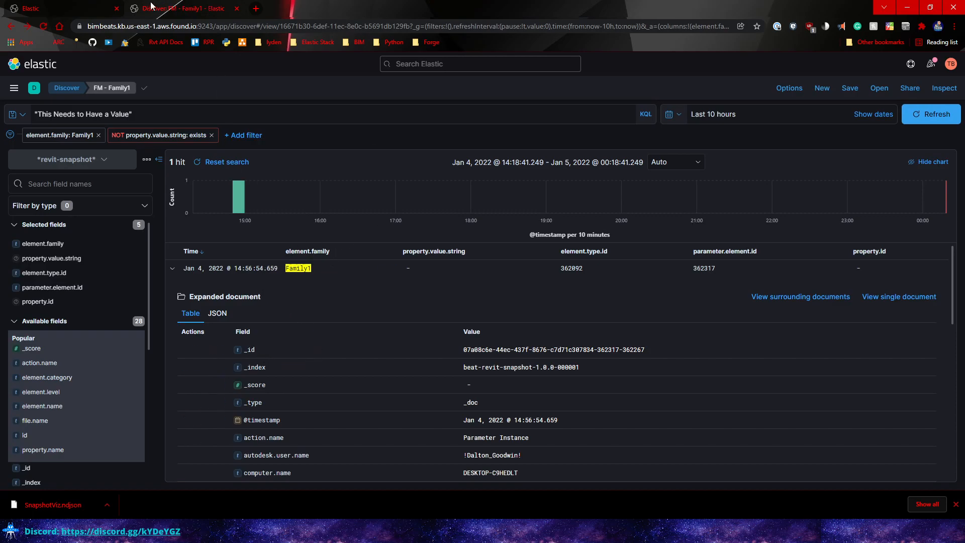
pyautogui.click(65, 8)
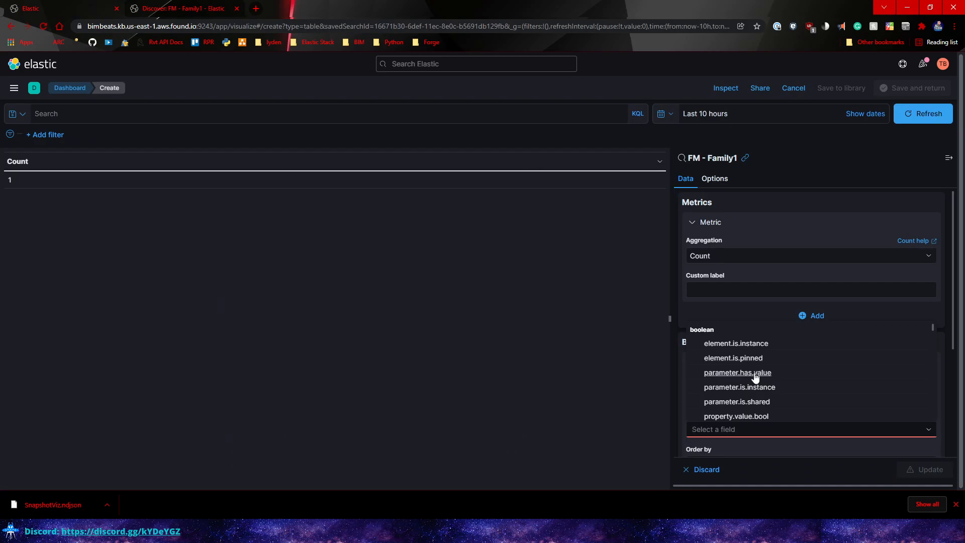
pyautogui.press('Escape')
pyautogui.click(709, 431)
pyautogui.write('elem')
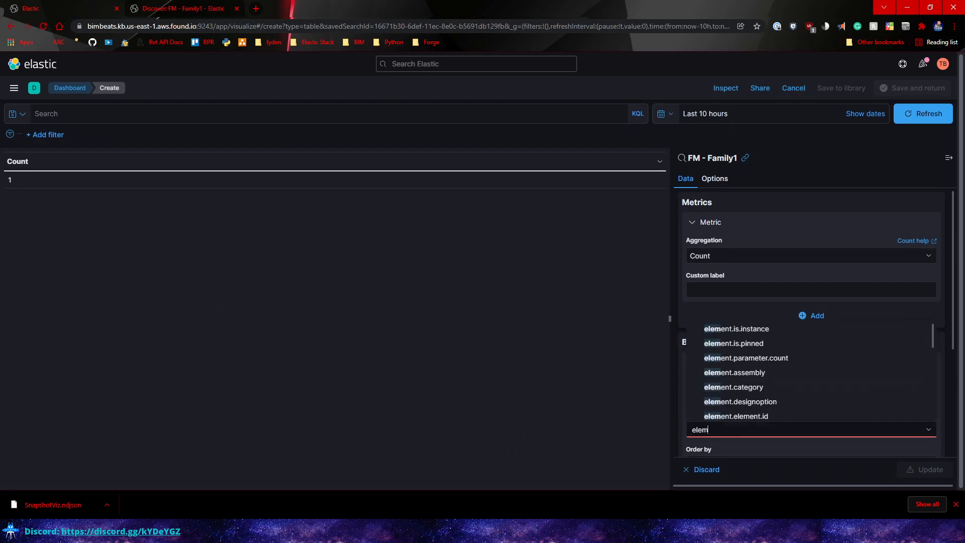
pyautogui.scroll(-3, 747, 368)
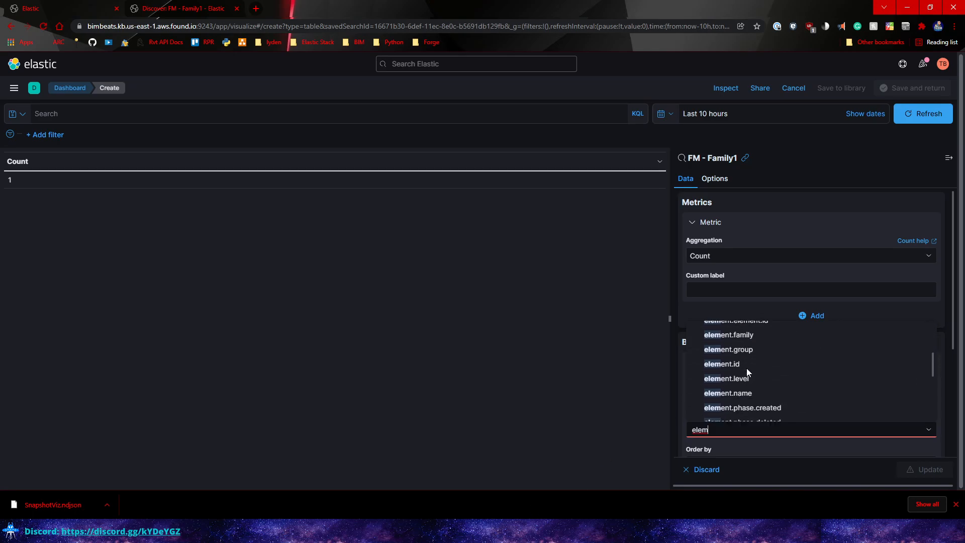
pyautogui.click(734, 332)
# - Set the size of the element.family bucket to 500 and update the data table
pyautogui.scroll(-2, 714, 362)
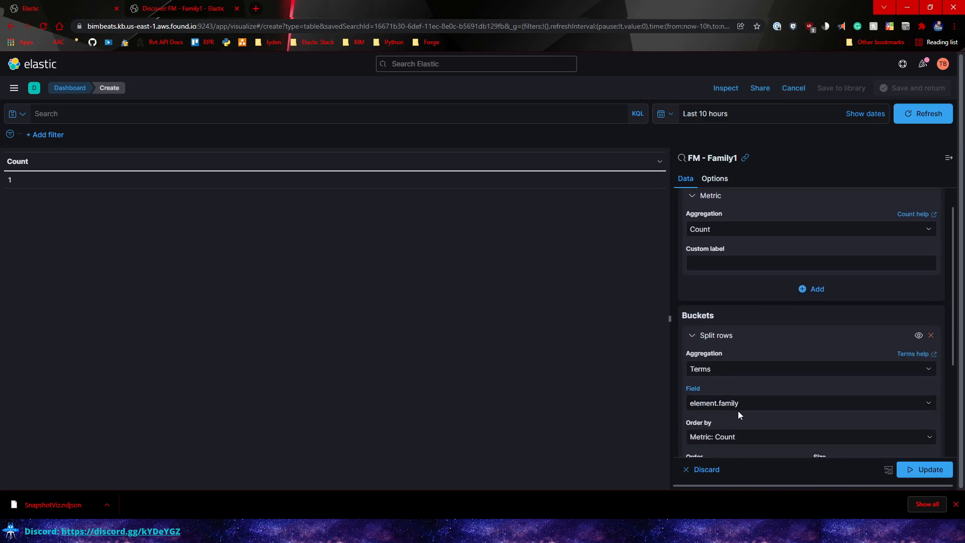
pyautogui.scroll(-1, 716, 354)
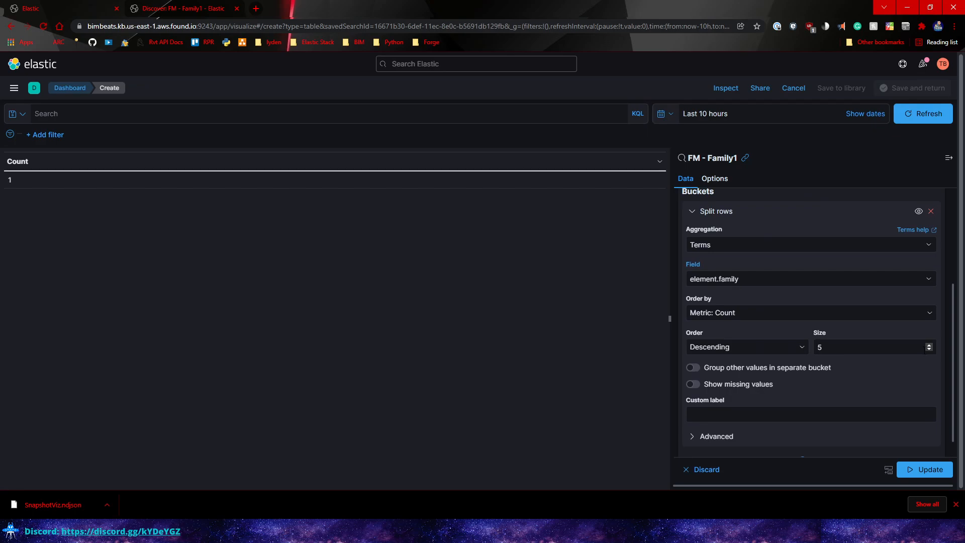
pyautogui.click(929, 345)
pyautogui.click(905, 470)
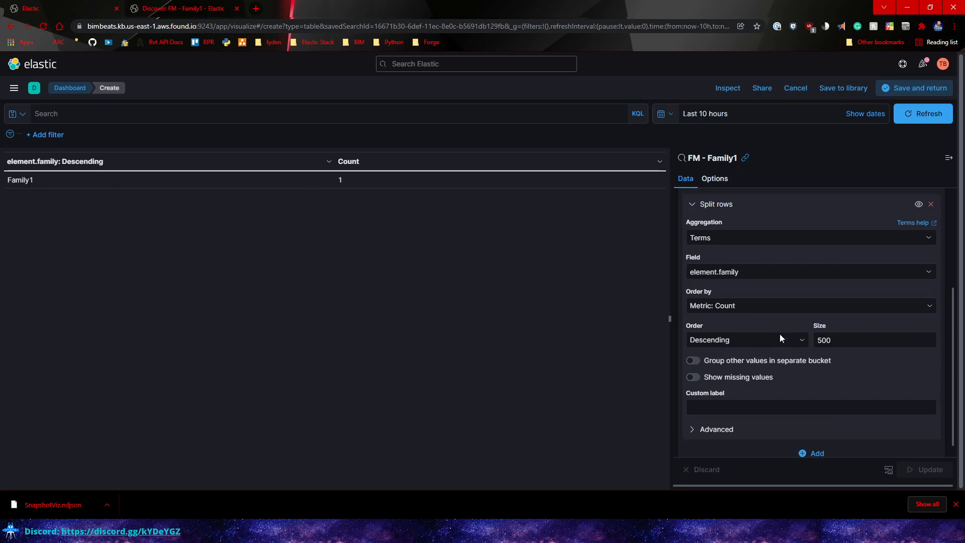
# - Add a second Split rows bucket below the element.family bucket
pyautogui.scroll(-1, 779, 334)
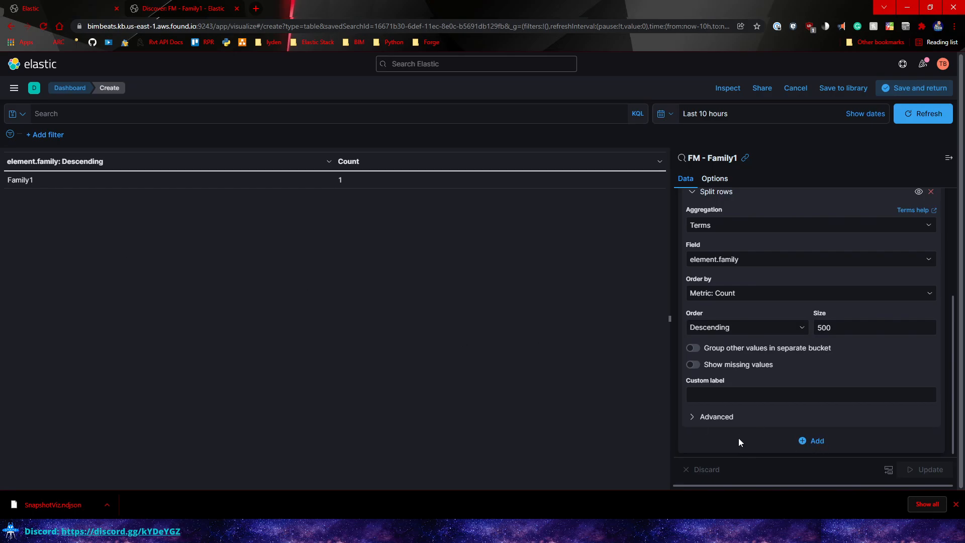
pyautogui.click(811, 441)
pyautogui.click(809, 398)
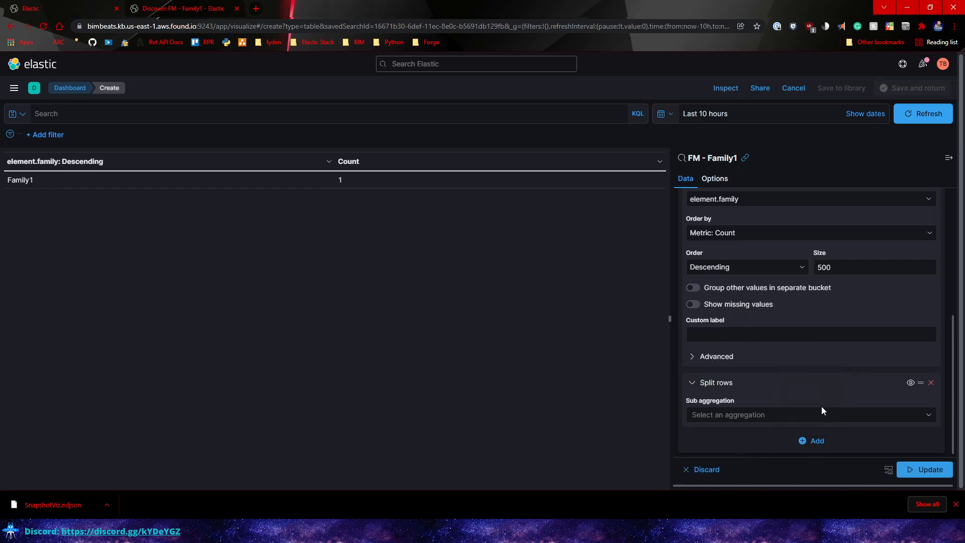
pyautogui.scroll(1, 731, 261)
# - Copy the field name property.value.string from the FM - Family1 search and return to the data table's bucket settings
pyautogui.click(161, 5)
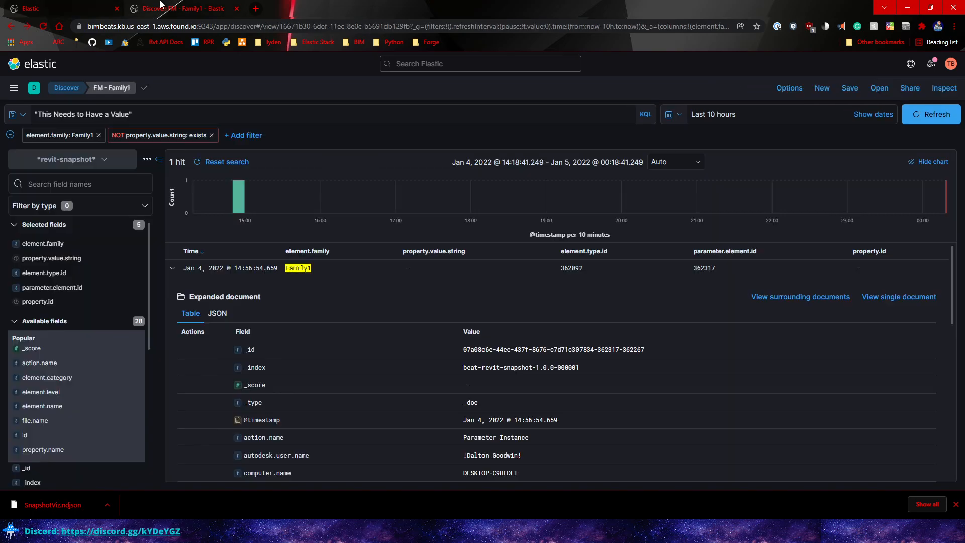
pyautogui.doubleClick(434, 251)
pyautogui.hotkey('ctrl', 'c')
pyautogui.click(59, 6)
pyautogui.scroll(-1, 739, 237)
pyautogui.click(735, 336)
pyautogui.scroll(1, 735, 321)
pyautogui.scroll(3, 752, 280)
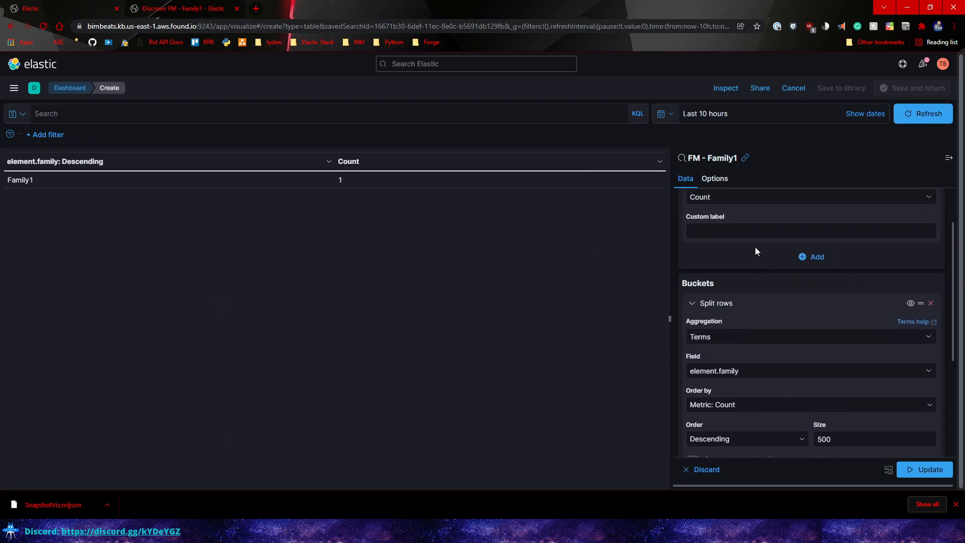
pyautogui.scroll(-1, 763, 280)
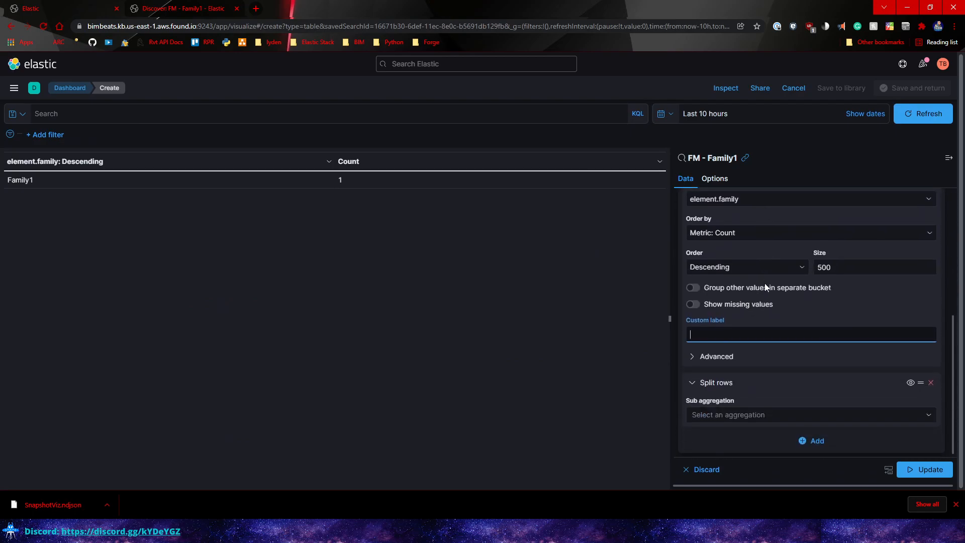
# - Choose Terms as the sub aggregation of the second Split rows bucket
pyautogui.click(730, 420)
pyautogui.write('tear')
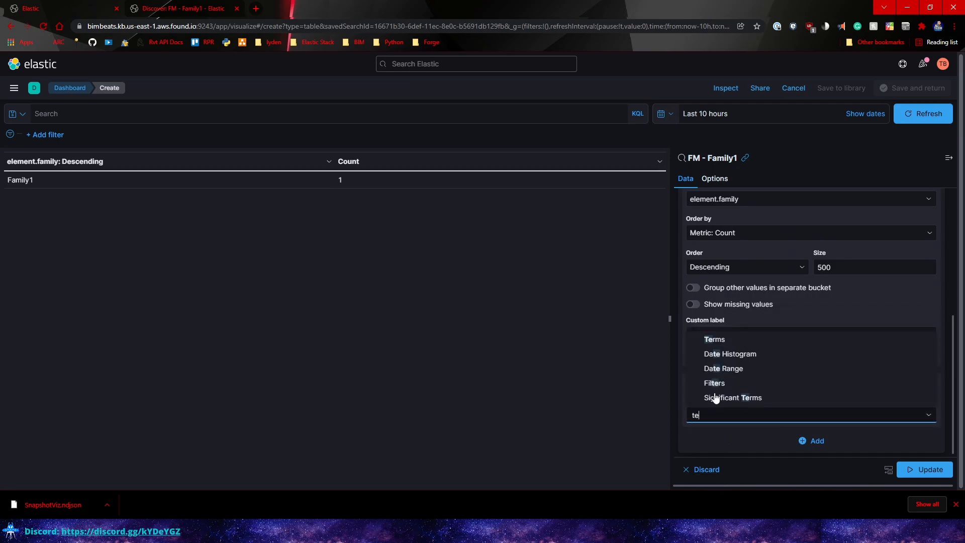
pyautogui.press('BackSpace')
pyautogui.press('BackSpace')
pyautogui.click(713, 339)
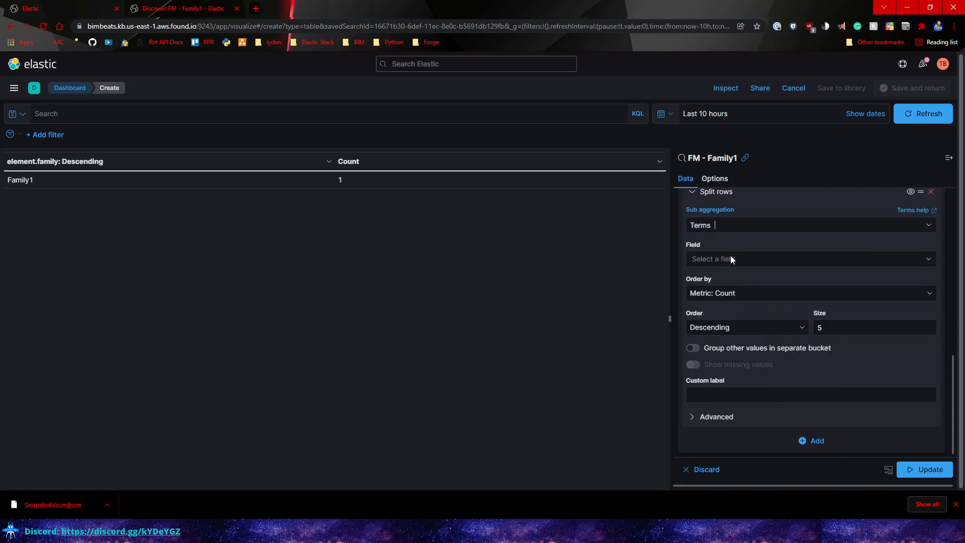
# - Set the second bucket's field to the copied property.value.string with a size of 500, and update the table
pyautogui.click(731, 258)
pyautogui.hotkey('ctrl', 'v')
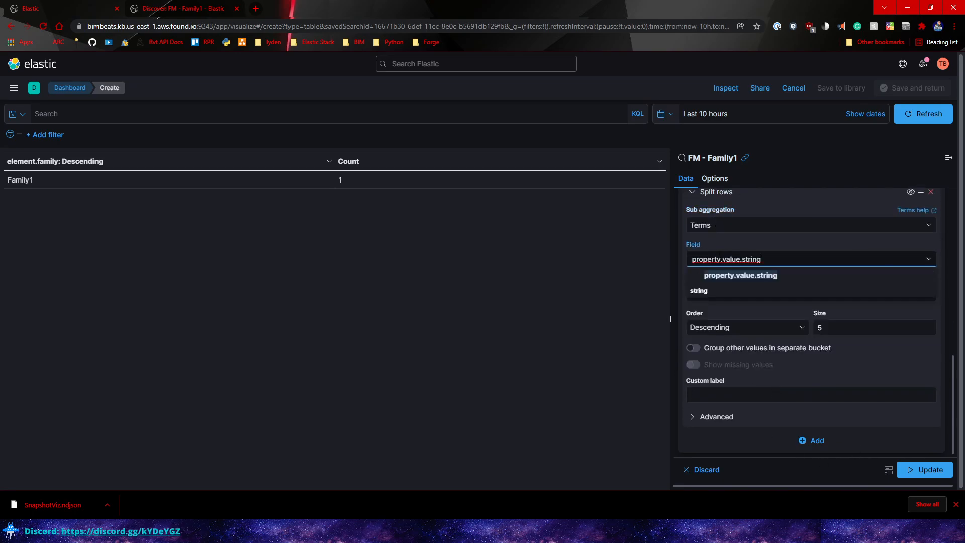
pyautogui.click(739, 278)
pyautogui.click(848, 327)
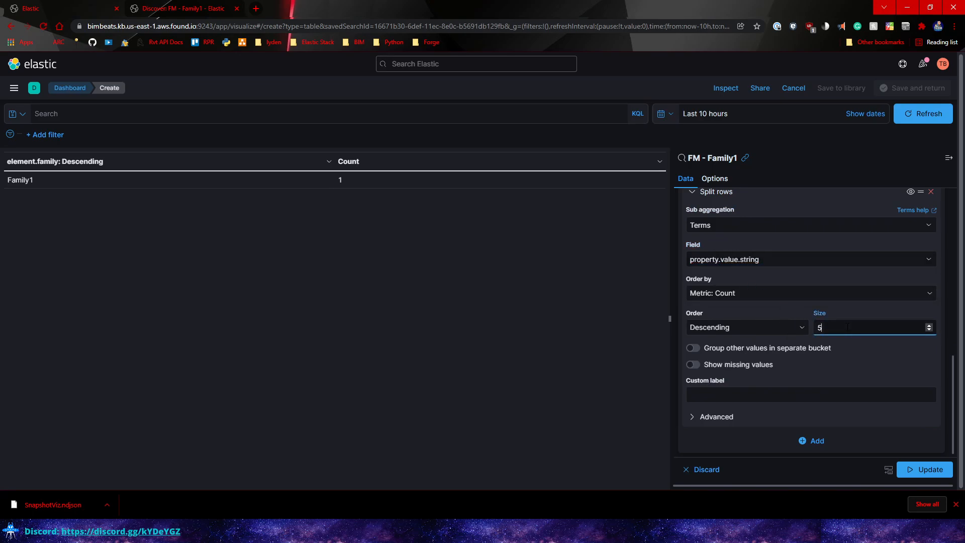
pyautogui.write('00')
pyautogui.press('Return')
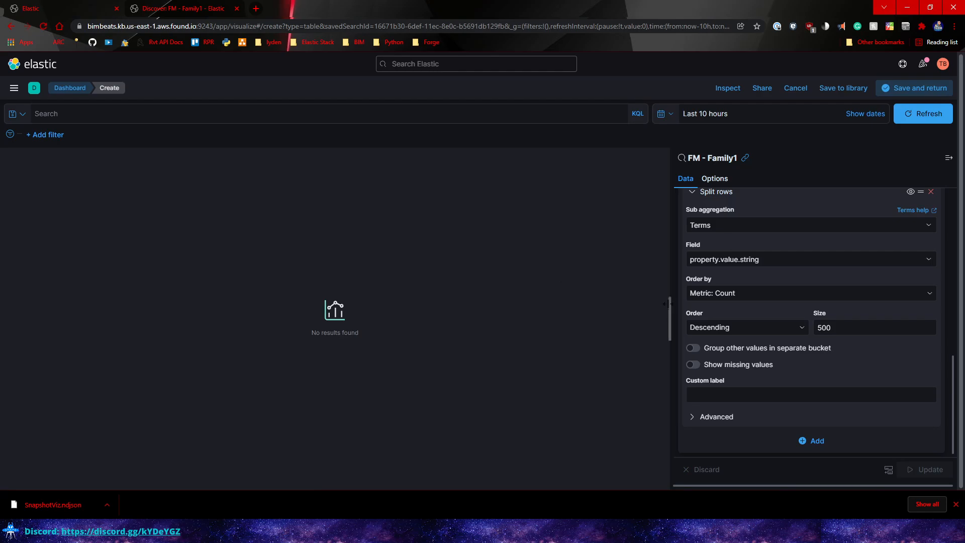
# - Examine the settings of both Split rows buckets and compare them with the FM - Family1 search in the other browser tab
pyautogui.scroll(2, 776, 383)
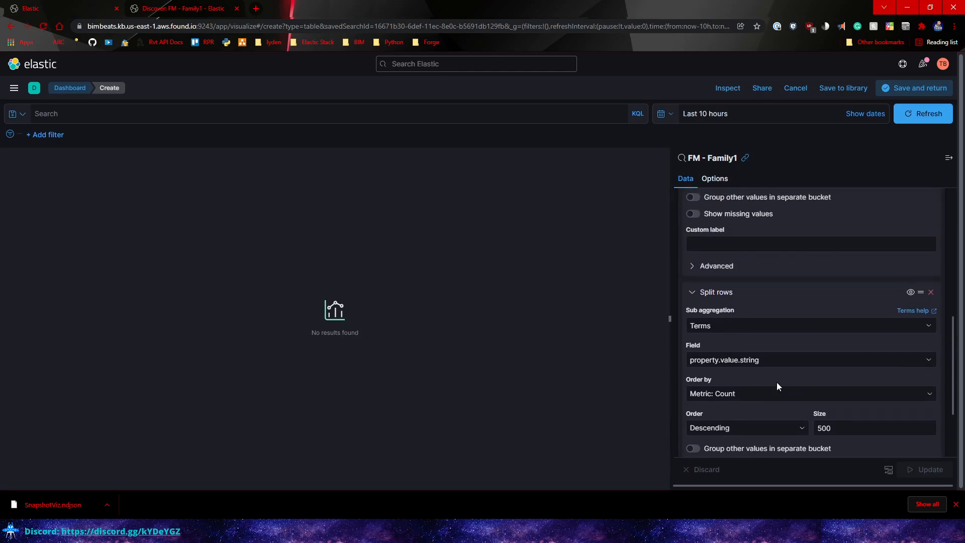
pyautogui.scroll(5, 765, 402)
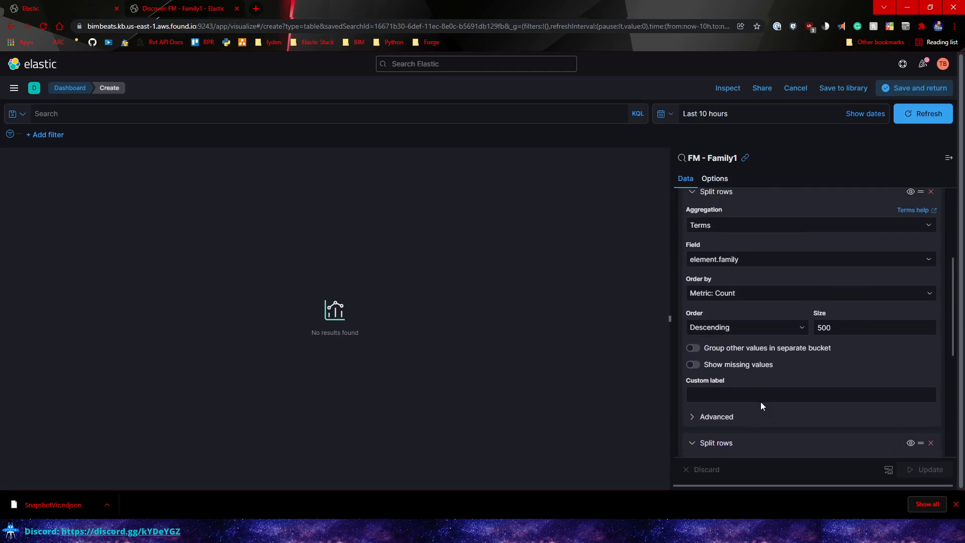
pyautogui.scroll(-1, 774, 355)
pyautogui.scroll(1, 774, 353)
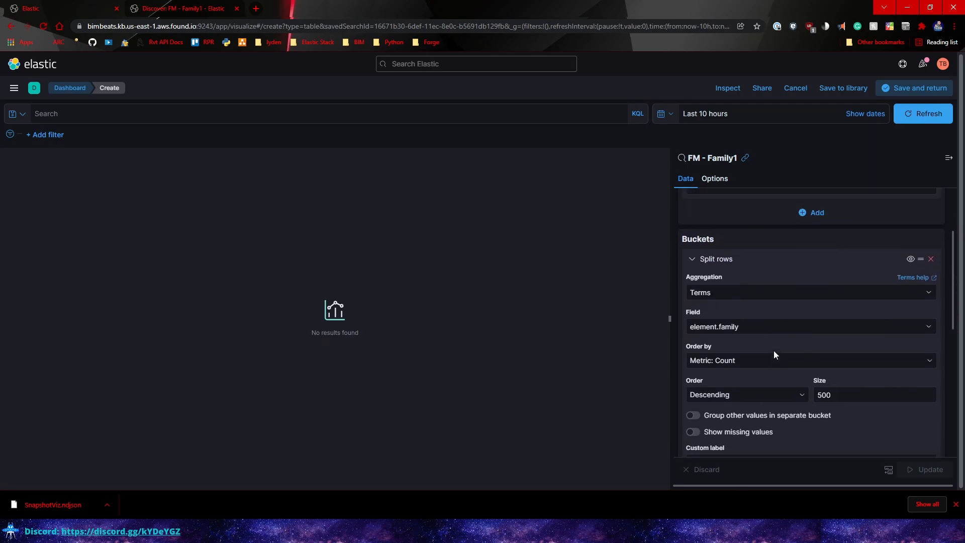
pyautogui.scroll(-6, 733, 306)
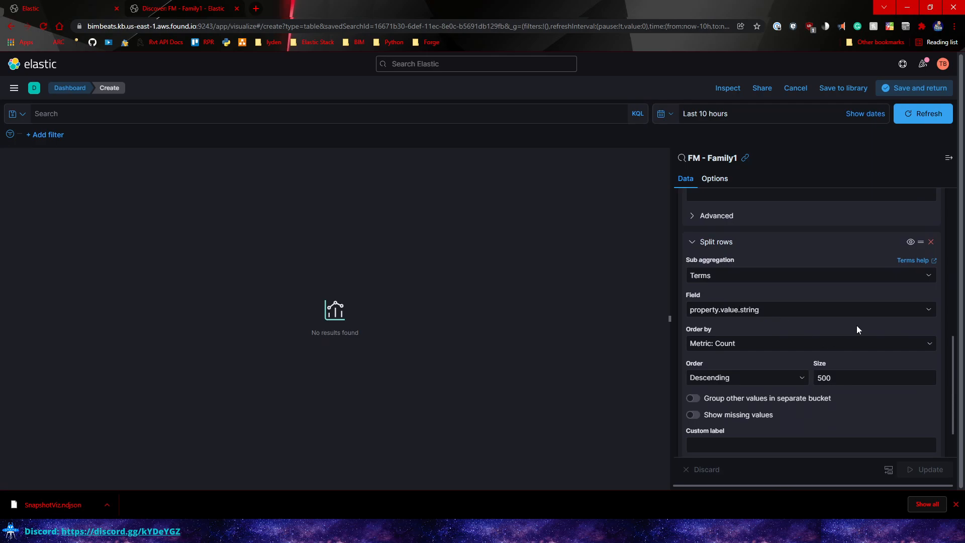
pyautogui.scroll(-1, 791, 325)
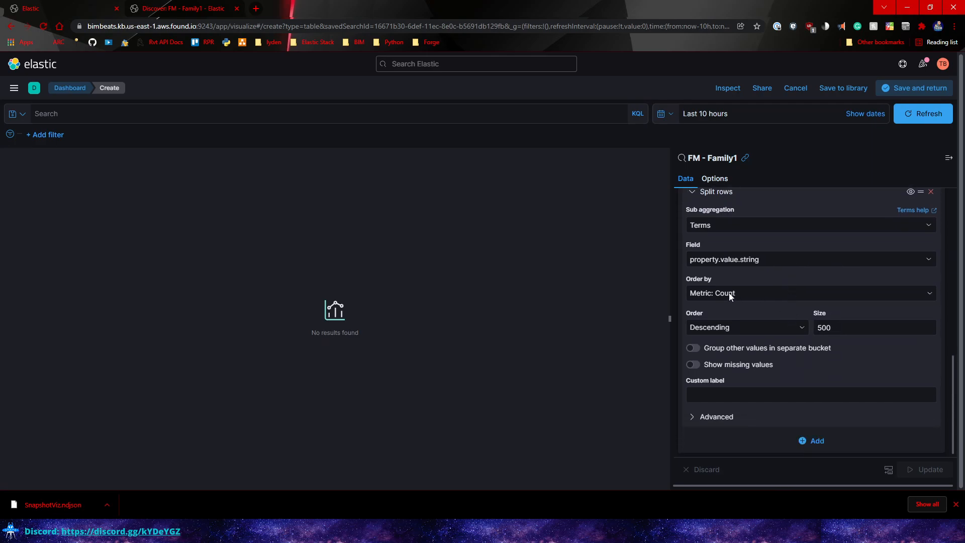
pyautogui.scroll(2, 732, 297)
pyautogui.click(691, 296)
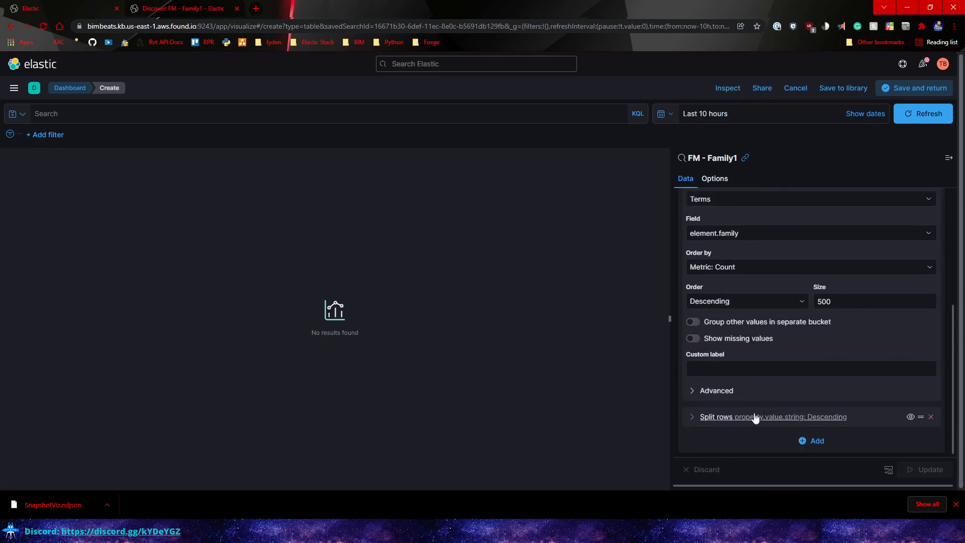
pyautogui.click(692, 417)
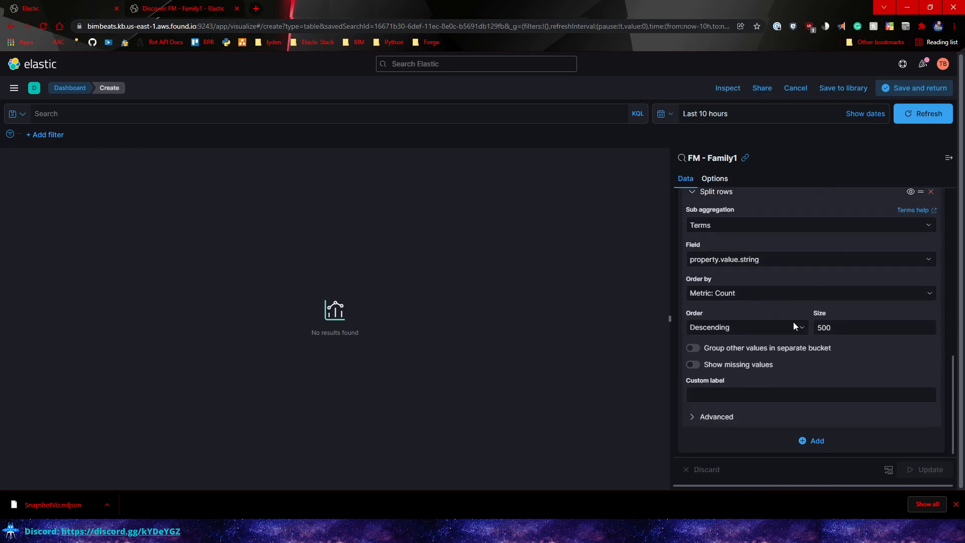
pyautogui.click(724, 258)
pyautogui.click(666, 249)
pyautogui.scroll(2, 729, 300)
pyautogui.click(808, 364)
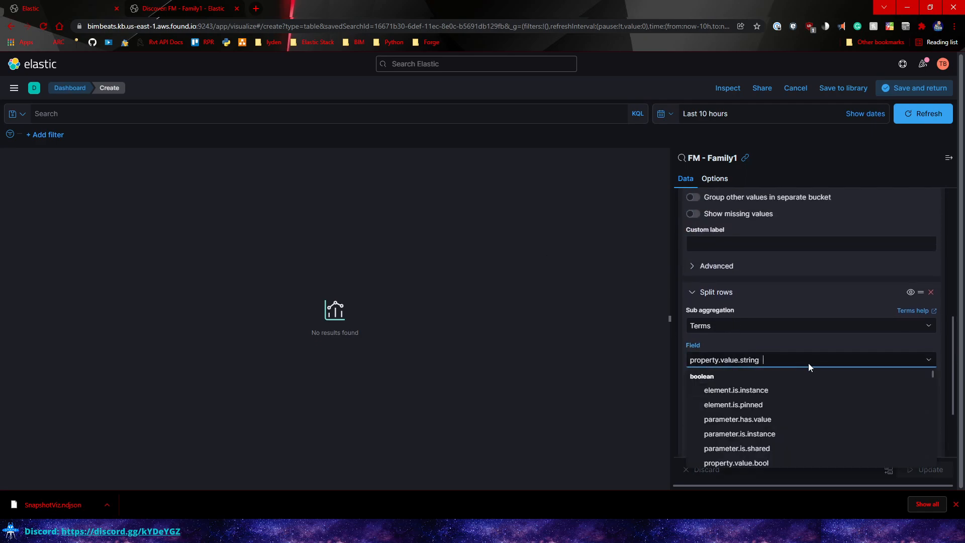
pyautogui.click(861, 344)
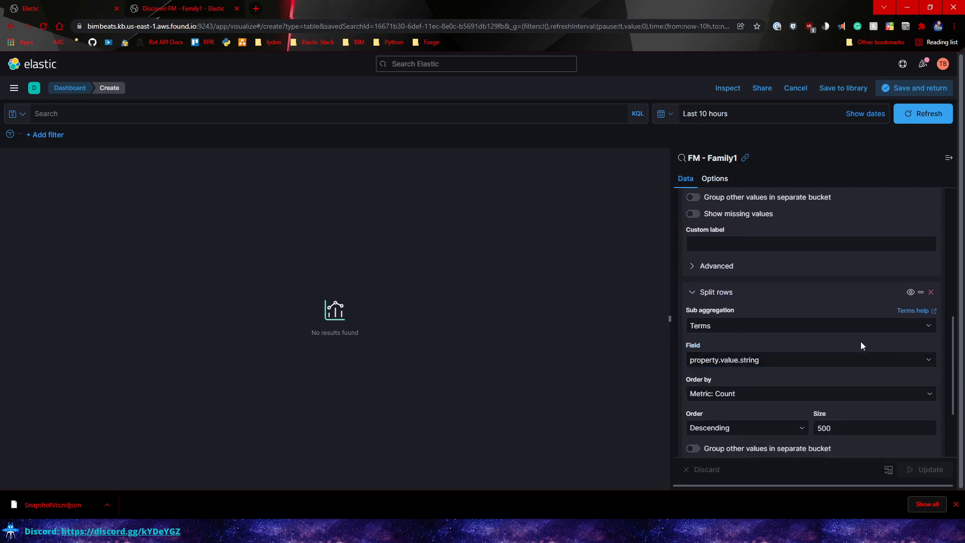
pyautogui.click(176, 7)
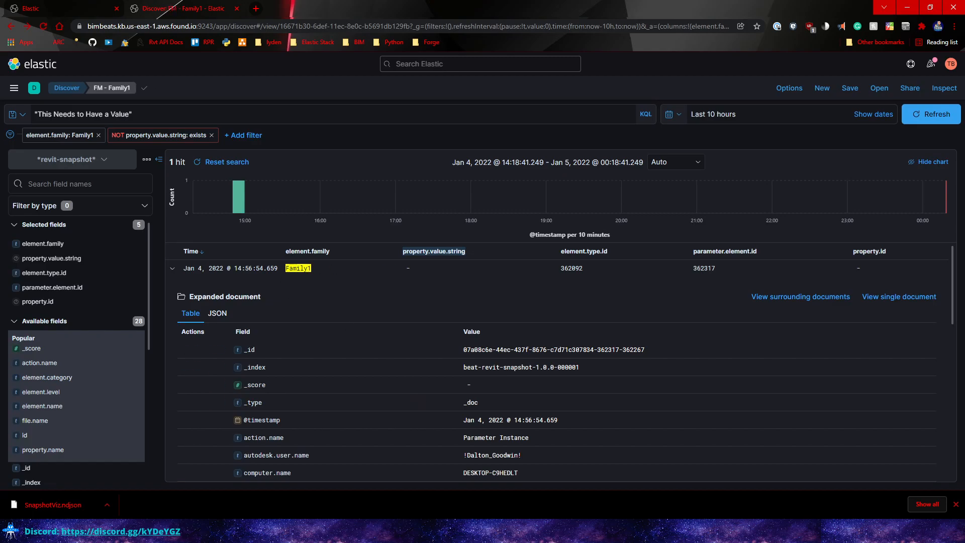
pyautogui.hotkey('ctrl', 'shift', 'Tab')
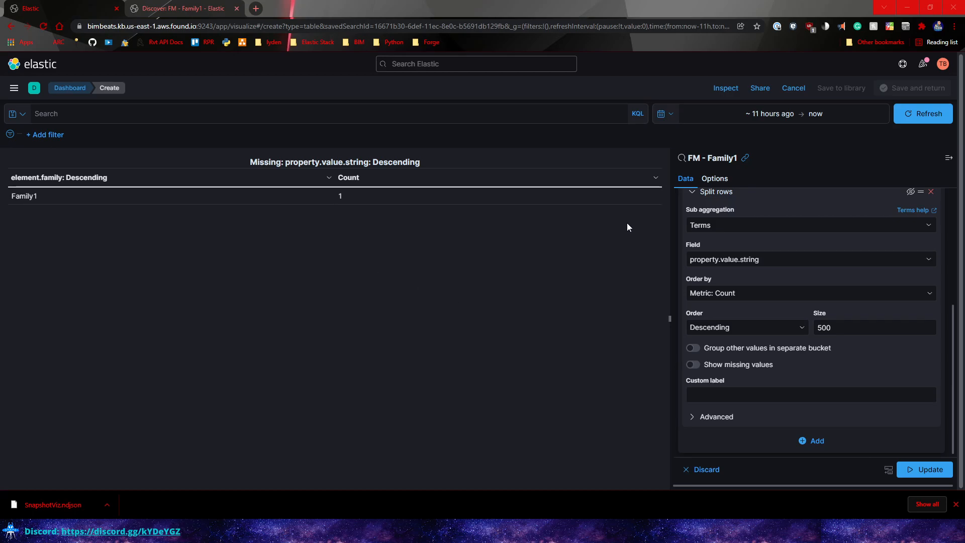
# - Re-enable the property.value.string Split rows bucket and update the data table
pyautogui.scroll(3, 722, 266)
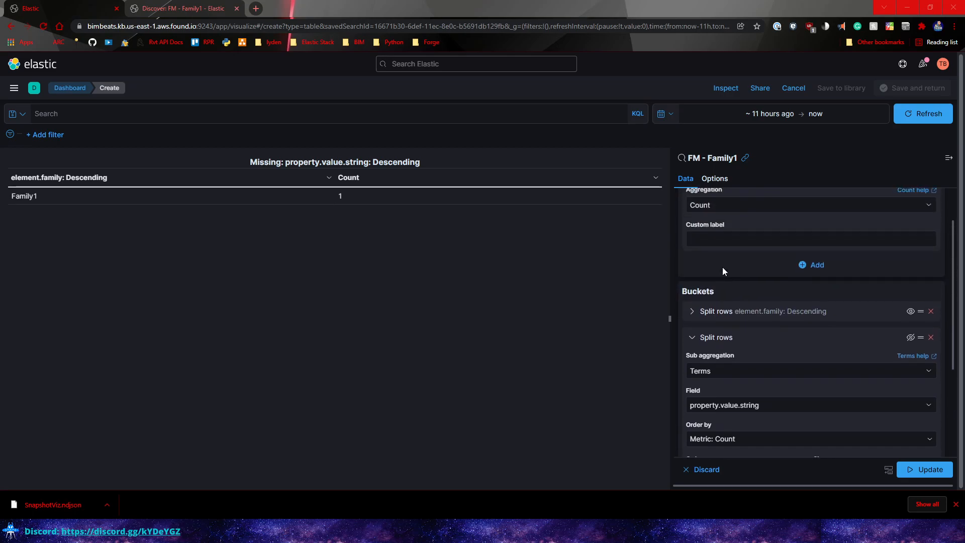
pyautogui.click(696, 343)
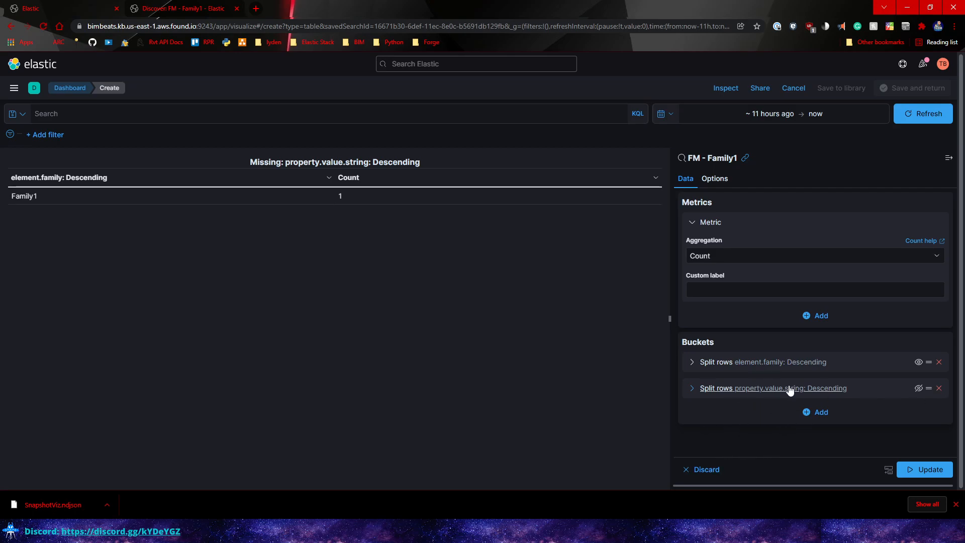
pyautogui.click(693, 388)
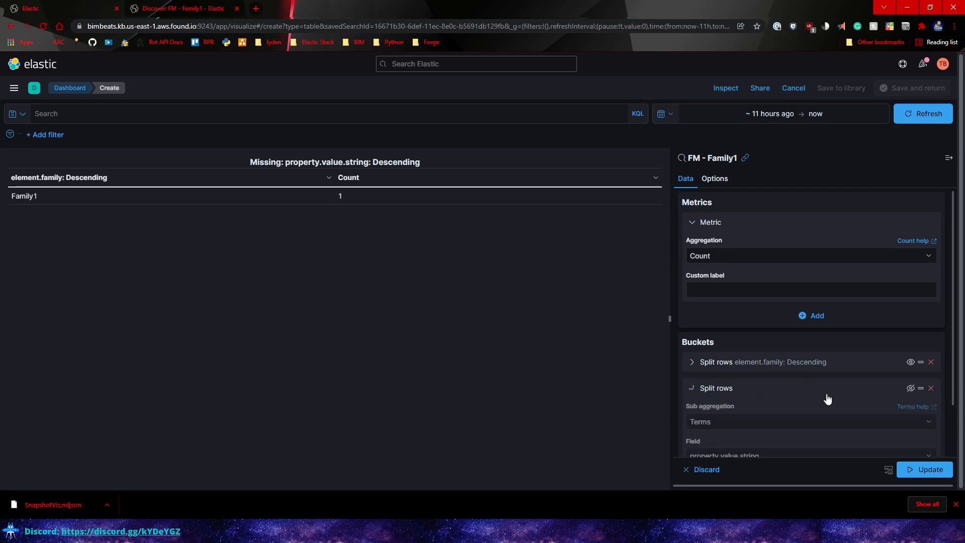
pyautogui.click(710, 397)
pyautogui.click(919, 389)
pyautogui.click(927, 470)
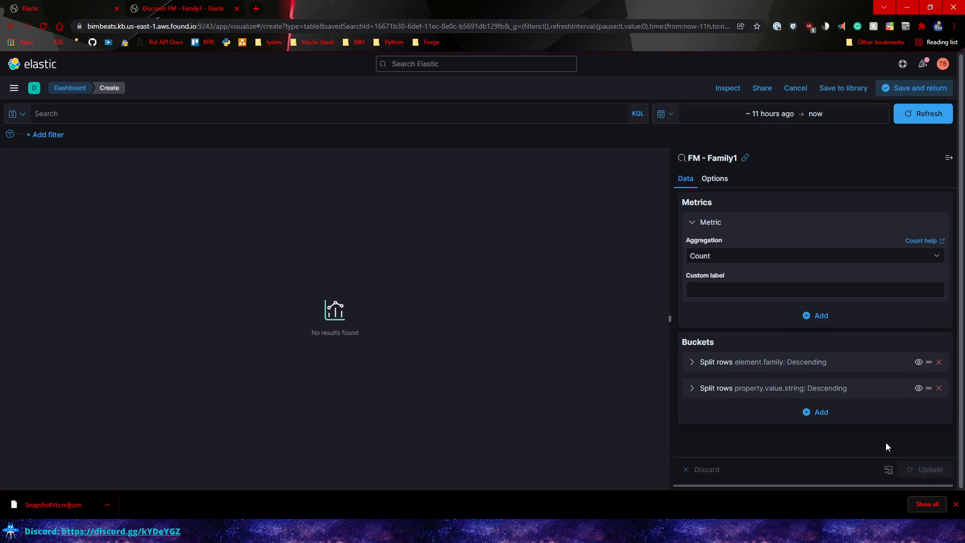
# - Expand the property.value.string bucket and turn on Show missing values
pyautogui.click(692, 388)
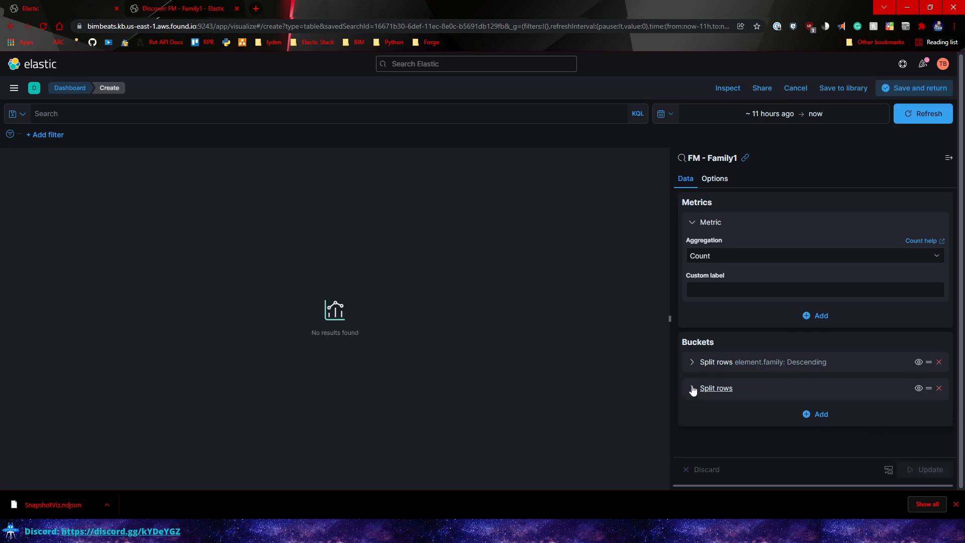
pyautogui.scroll(-4, 792, 407)
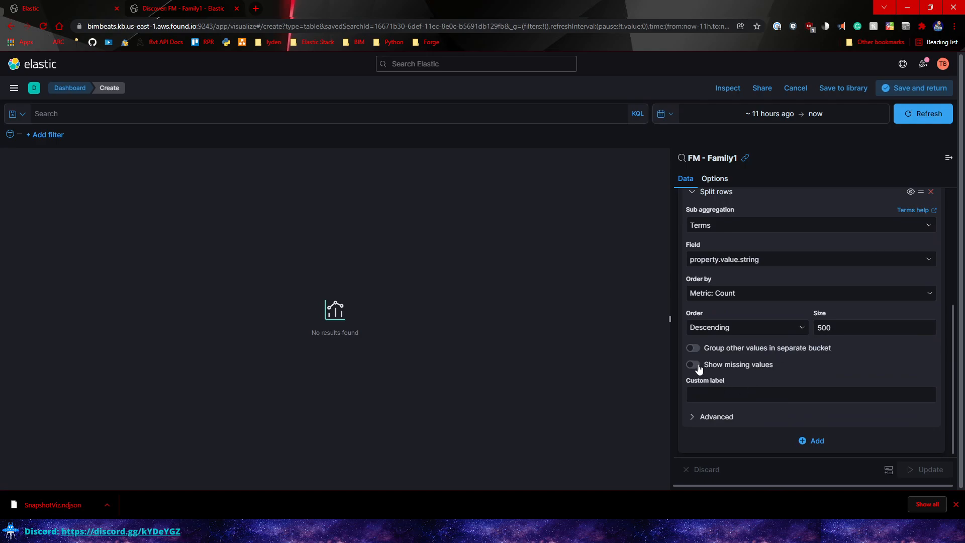
pyautogui.click(693, 365)
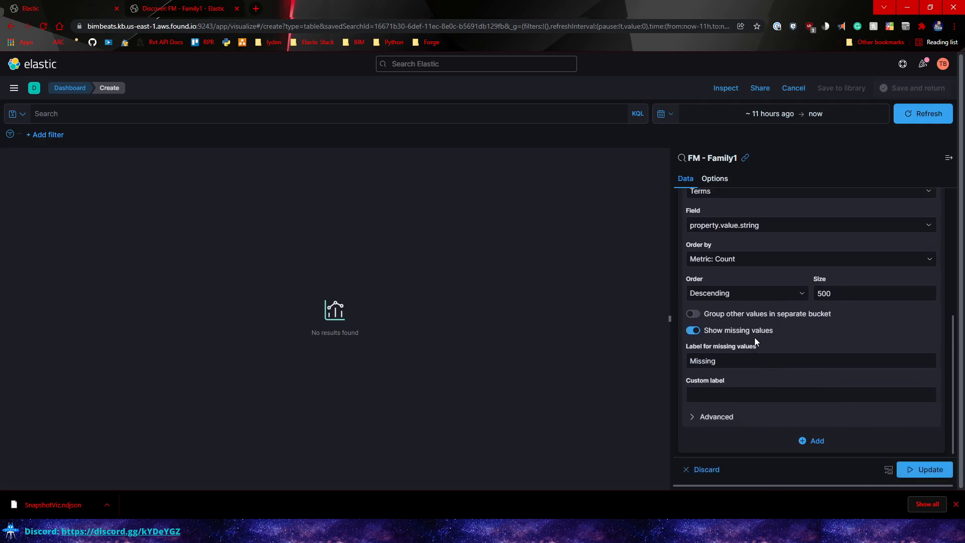
# - Update the data table to apply the missing-values setting, and collapse the property.value.string bucket
pyautogui.click(941, 476)
pyautogui.doubleClick(243, 180)
pyautogui.doubleClick(726, 365)
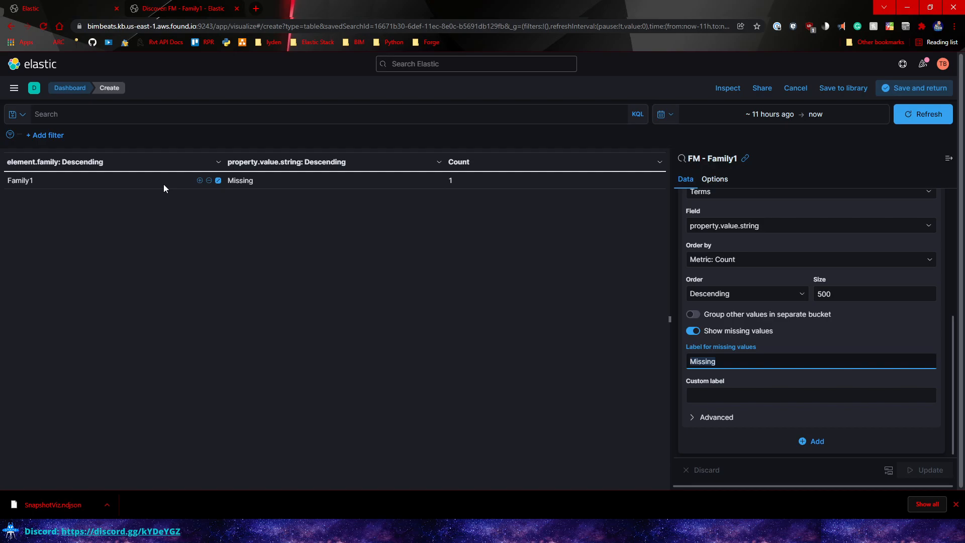
pyautogui.scroll(2, 757, 309)
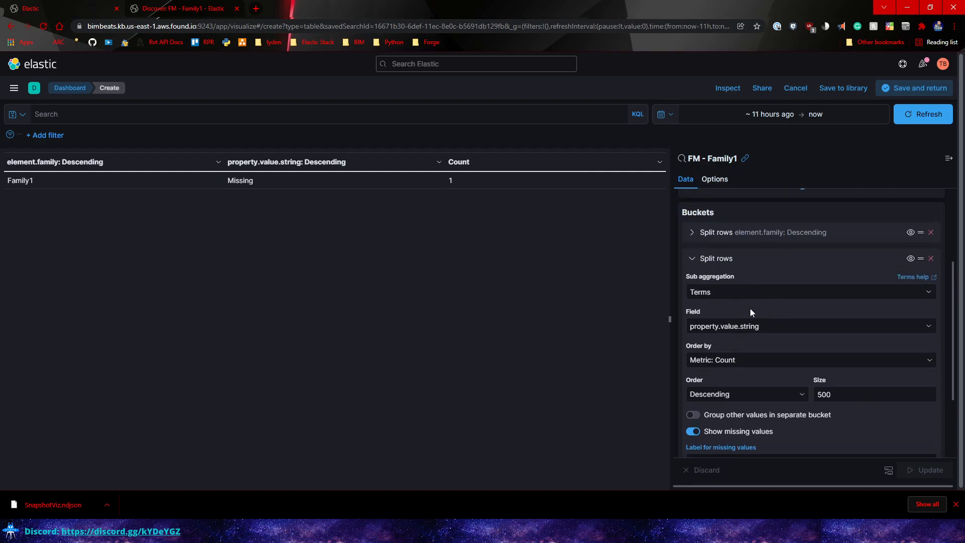
pyautogui.click(704, 259)
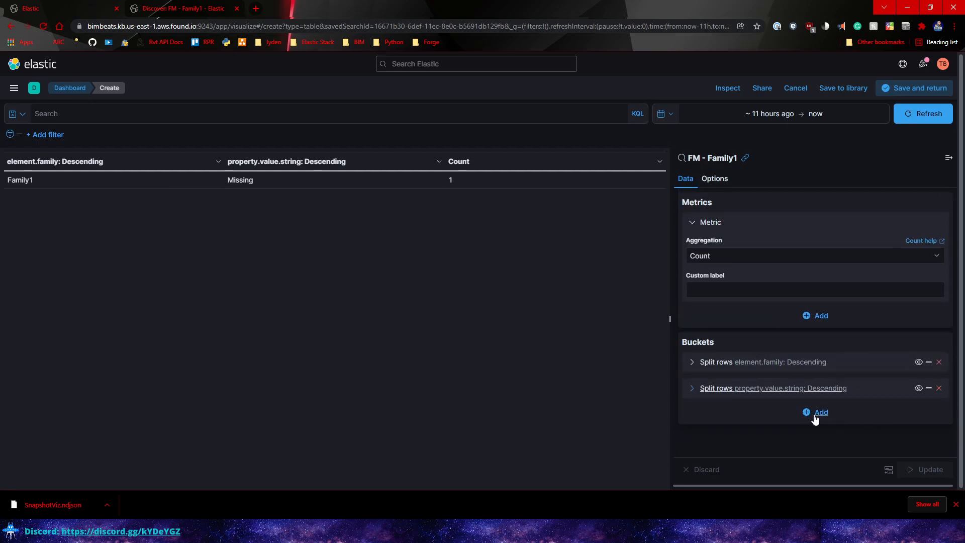
# - Add a third Split rows bucket below property.value.string and set its sub aggregation to Terms
pyautogui.click(819, 413)
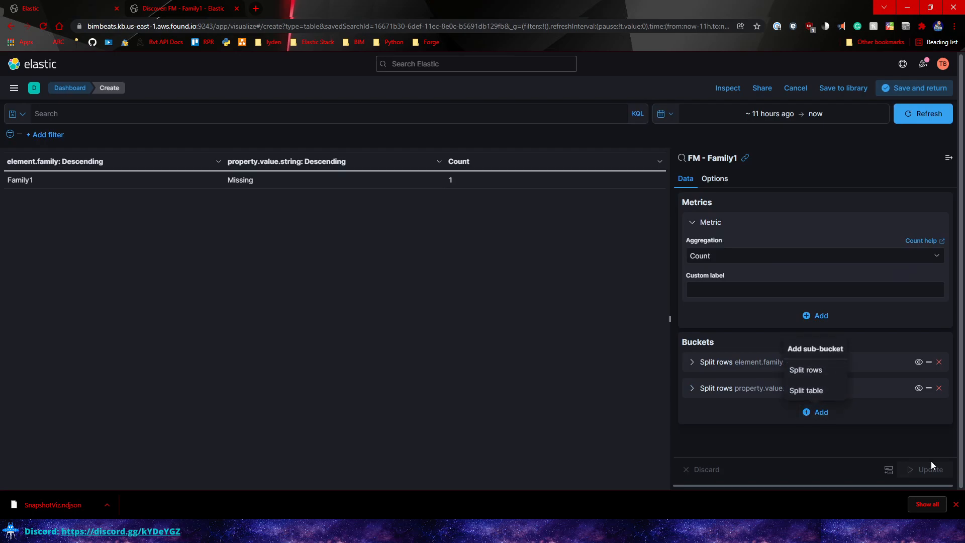
pyautogui.click(810, 371)
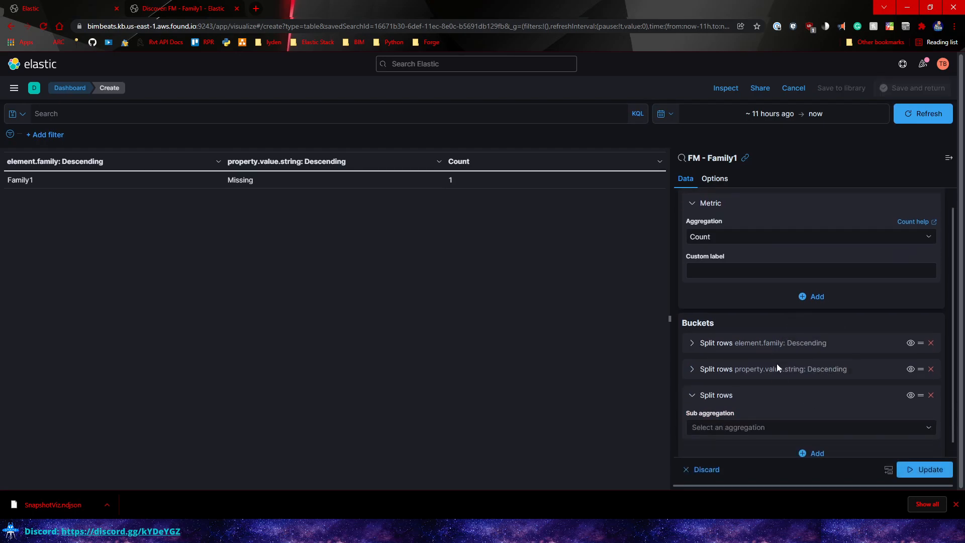
pyautogui.click(728, 421)
pyautogui.write('tear')
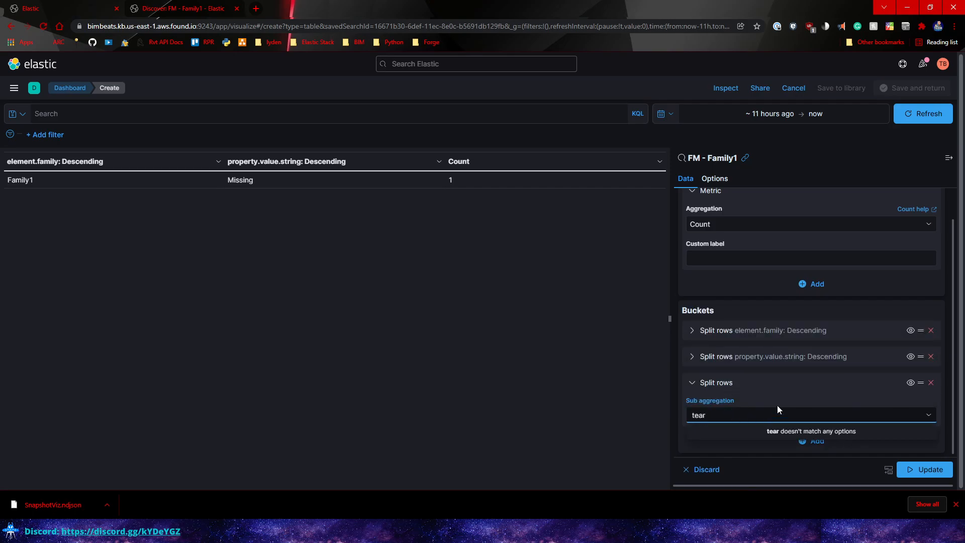
pyautogui.press('BackSpace')
pyautogui.press('BackSpace')
pyautogui.write('r')
pyautogui.click(753, 432)
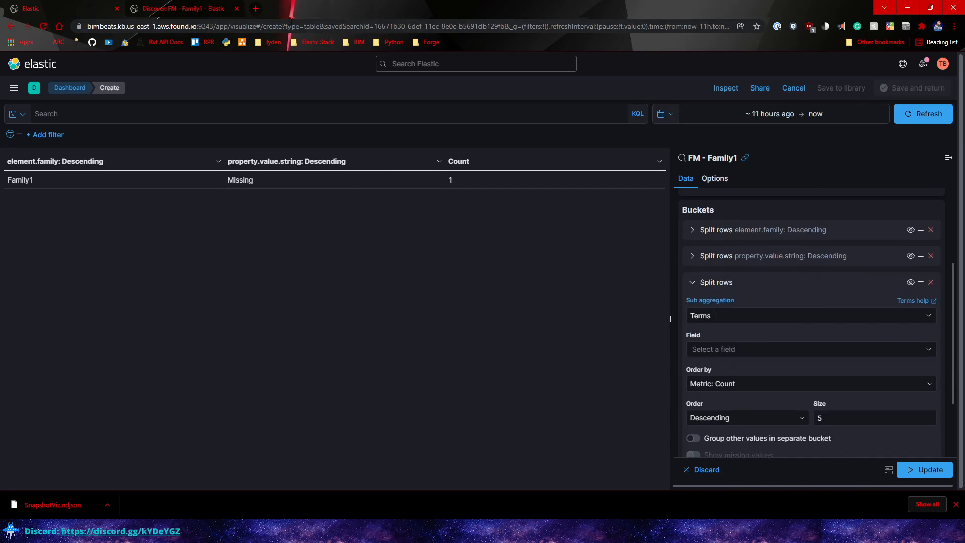
# - Set the third bucket's field to parameter.element.id, copied from the FM - Family1 search in the other browser tab, and update the table
pyautogui.click(132, 4)
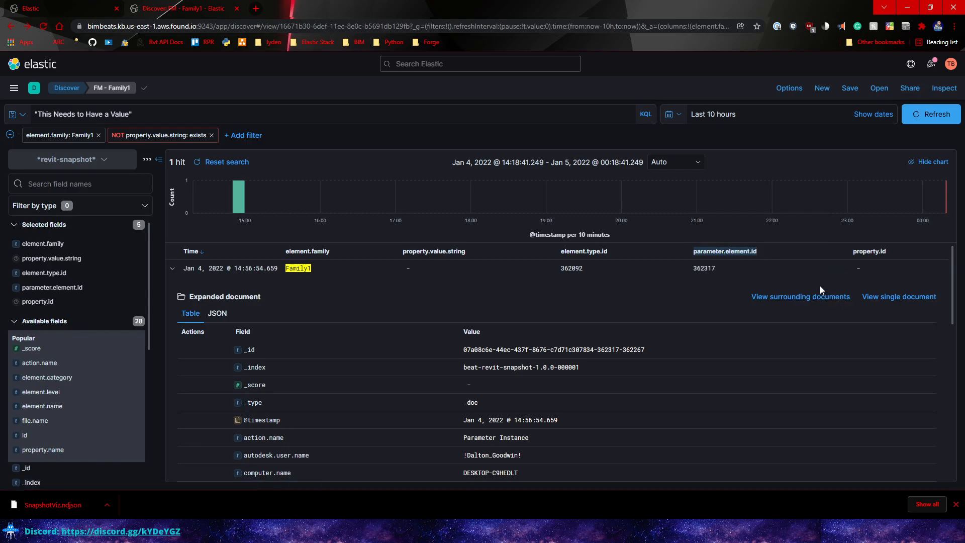
pyautogui.click(84, 4)
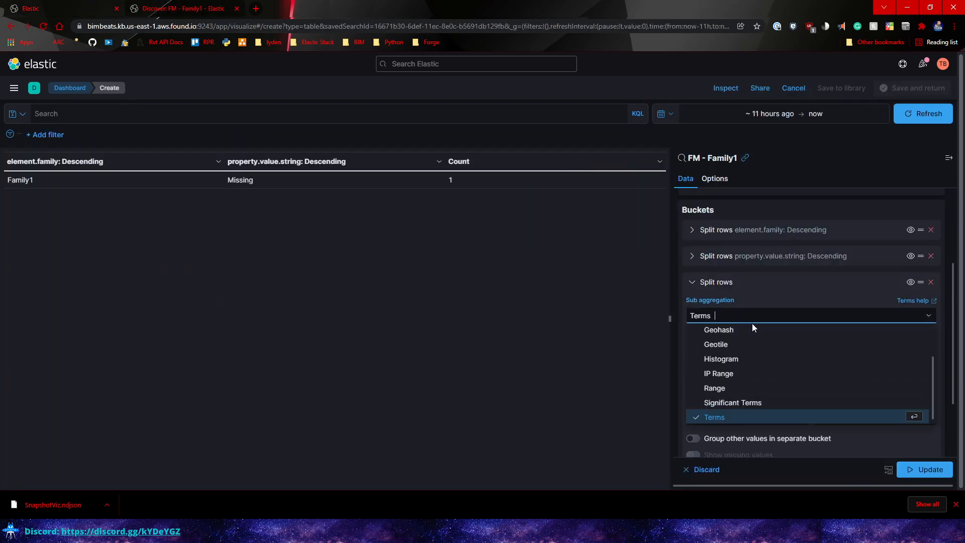
pyautogui.press('Return')
pyautogui.click(727, 351)
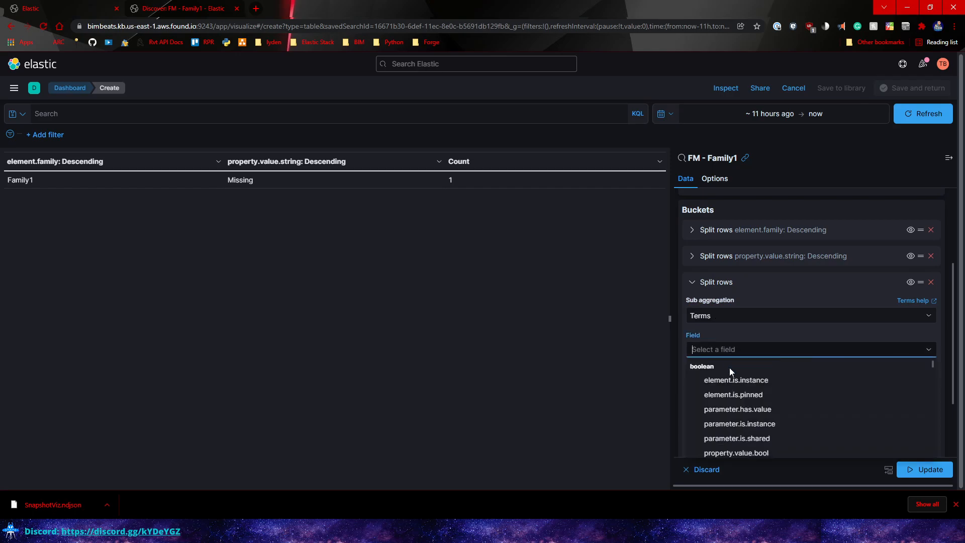
pyautogui.write('parameter.element.id')
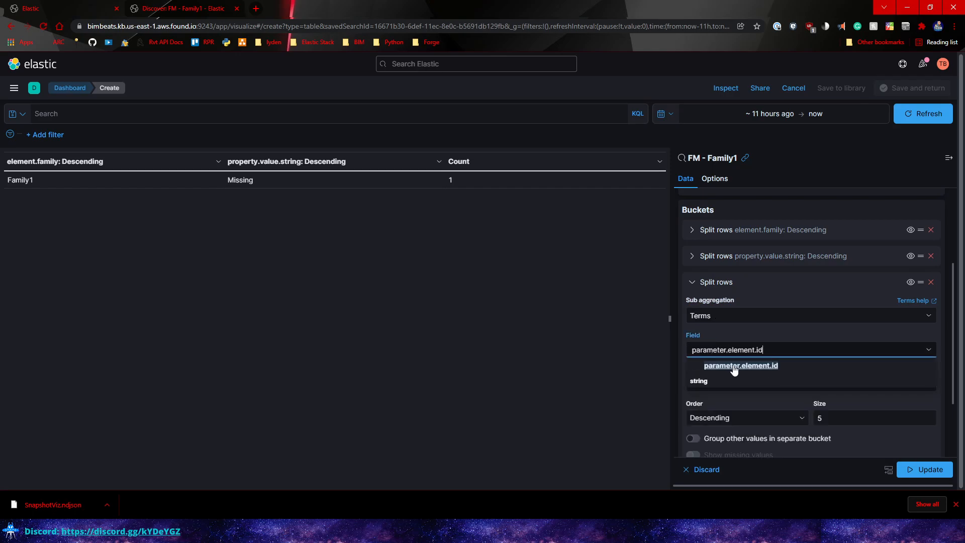
pyautogui.click(727, 366)
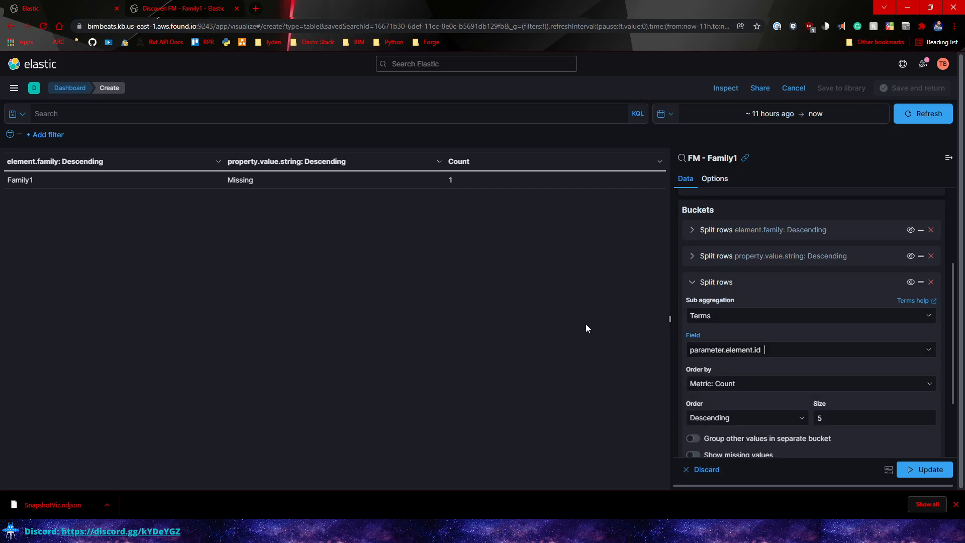
pyautogui.click(916, 472)
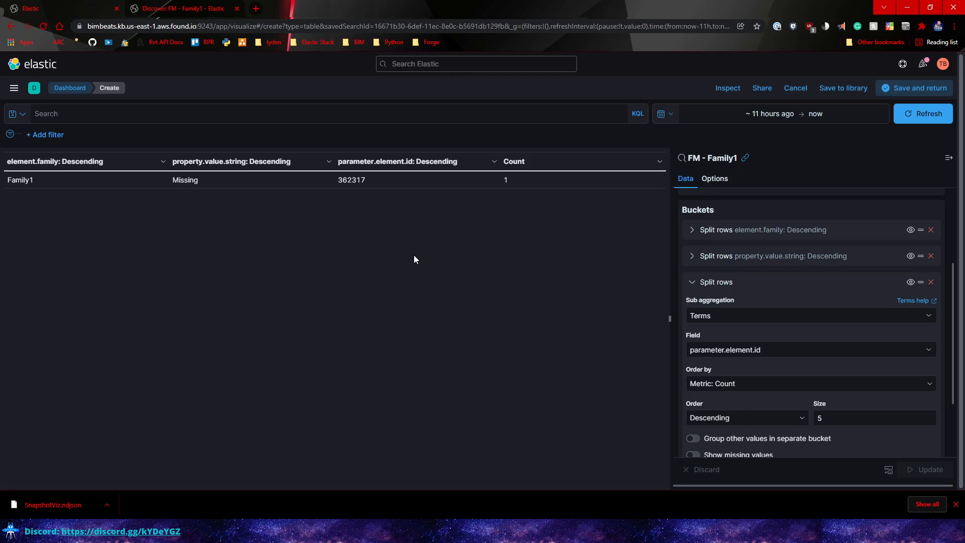
# - Check the parameter.element.id value in the Family1 row, then save the data table and return to the new dashboard
pyautogui.moveTo(380, 182); pyautogui.dragTo(327, 176)
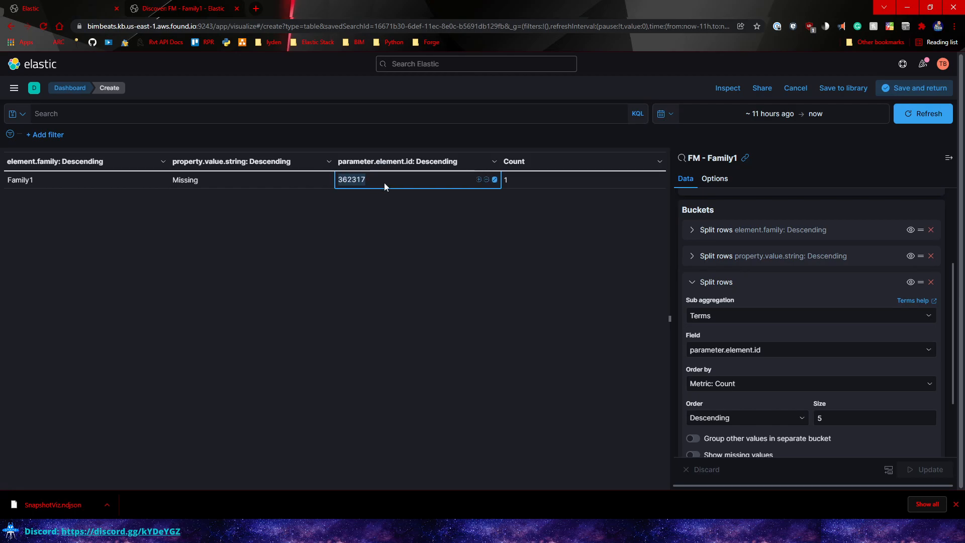
pyautogui.click(321, 234)
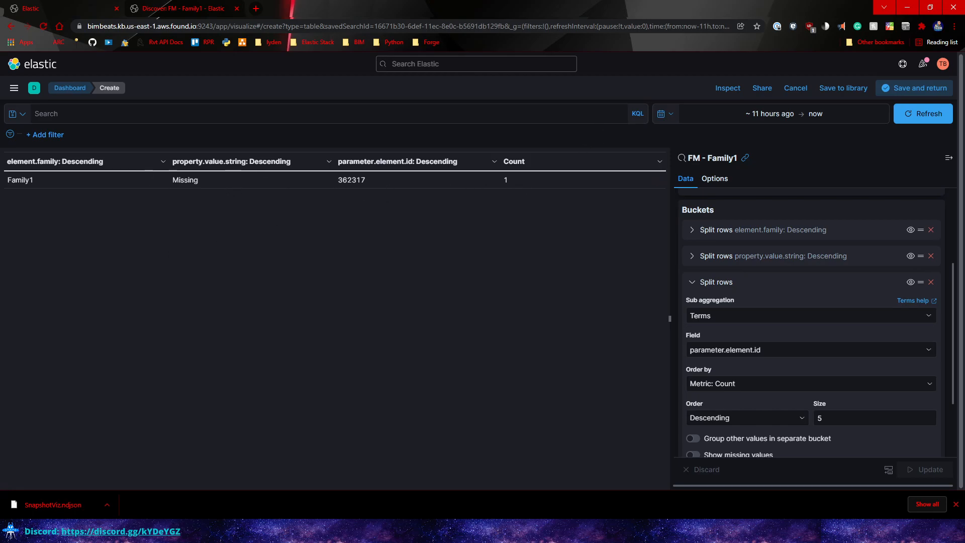
pyautogui.click(916, 92)
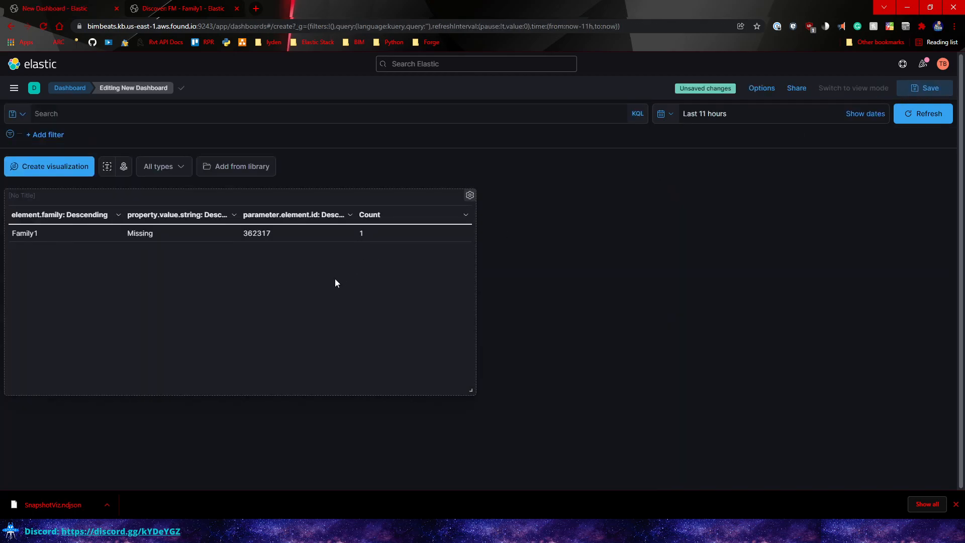